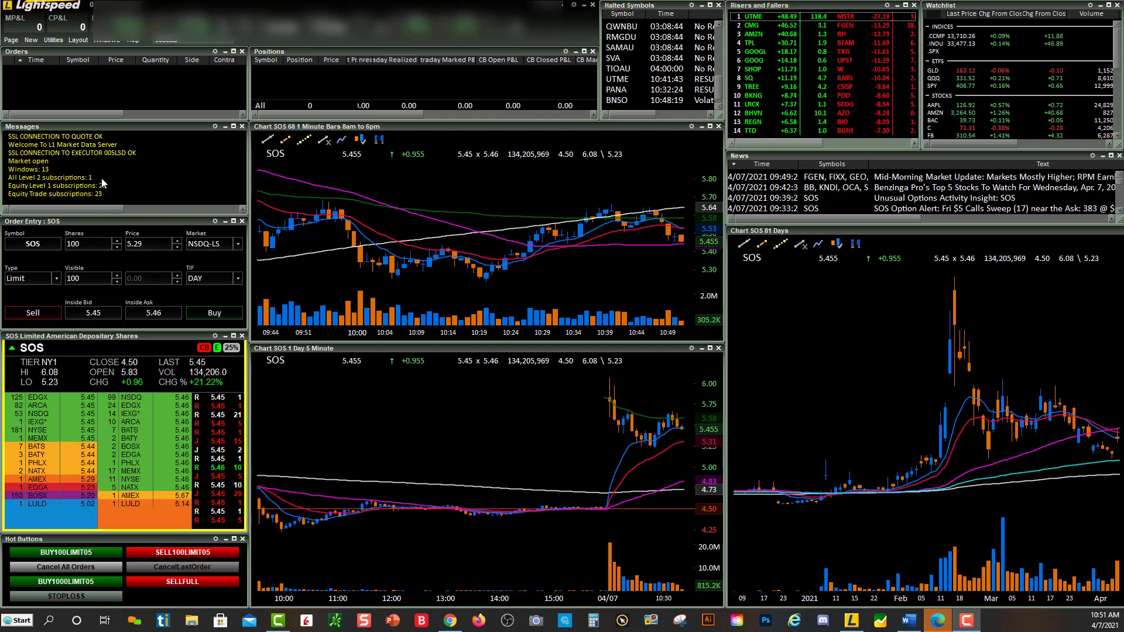
Open the Custom Orders list in Configuration Settings and select the BUY2000 command
click(51, 41)
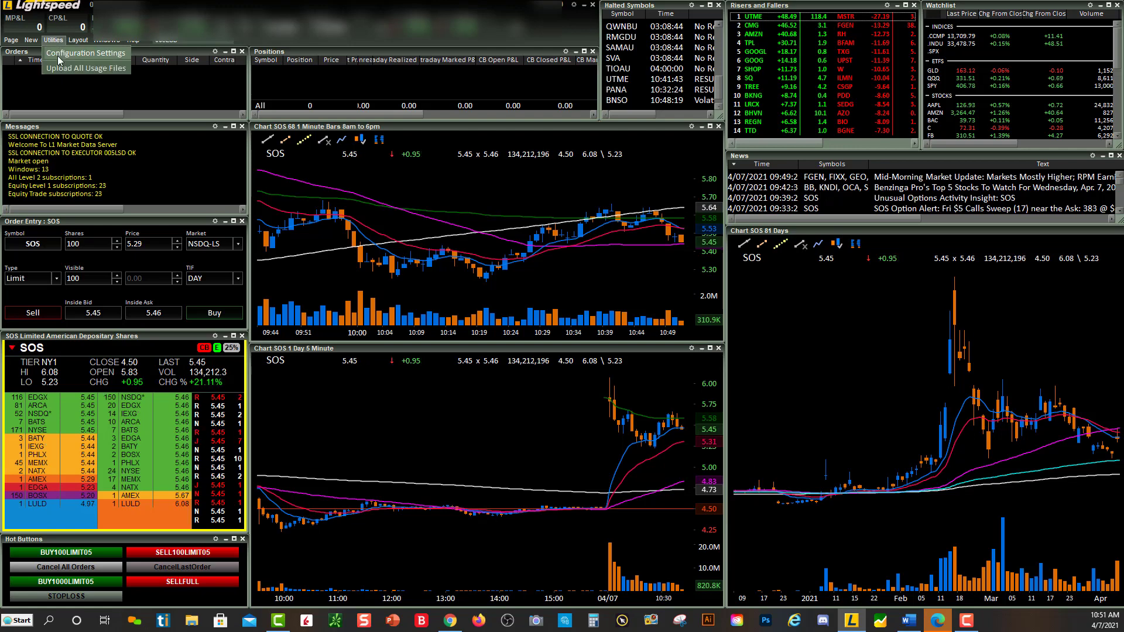
click(57, 55)
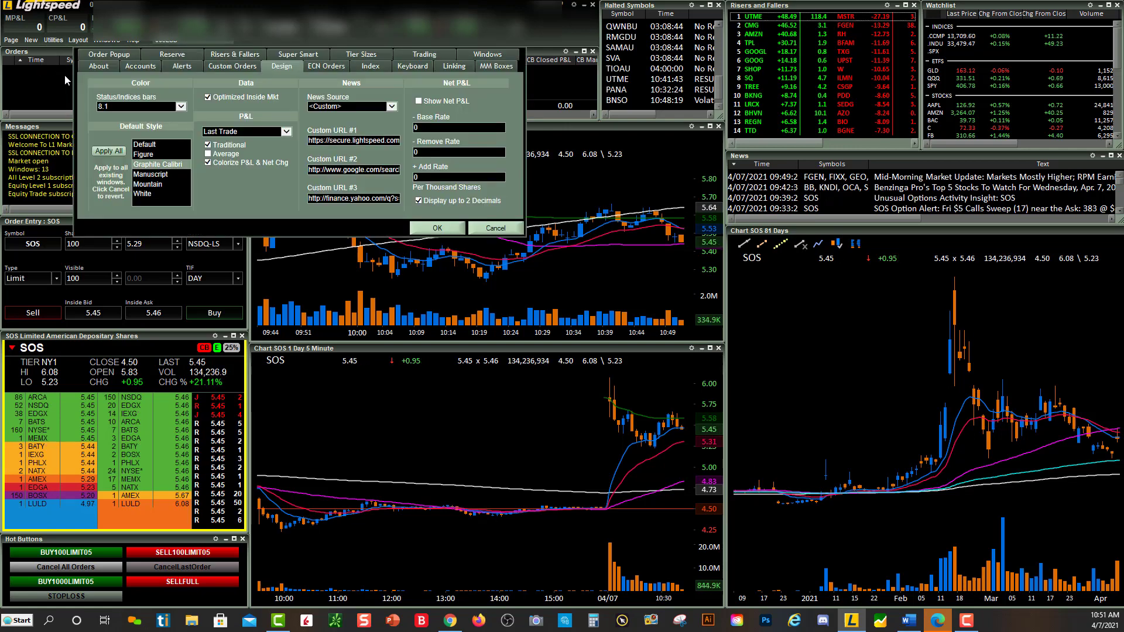
click(248, 68)
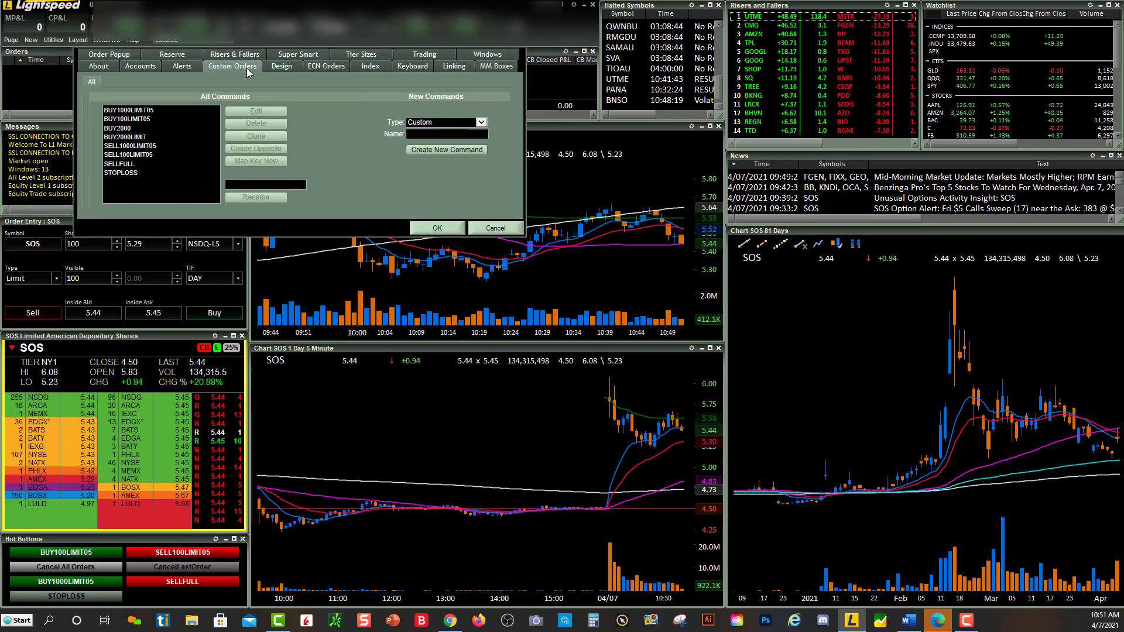
click(135, 128)
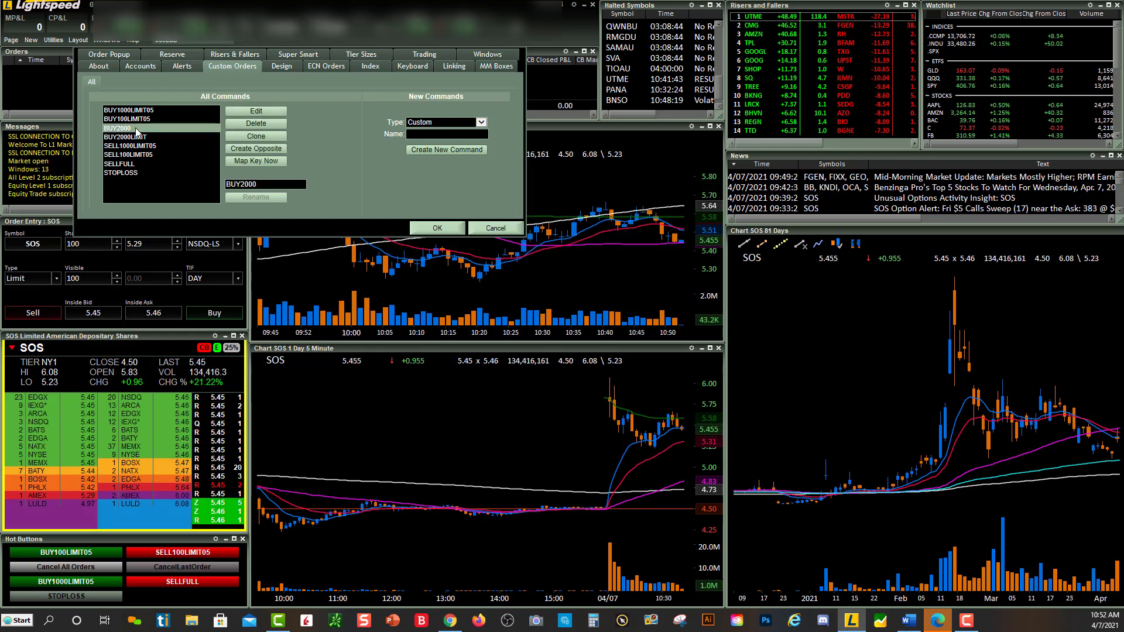
Map BUY2000 to Shift+2, with Ctrl unchecked, and confirm the settings
click(246, 161)
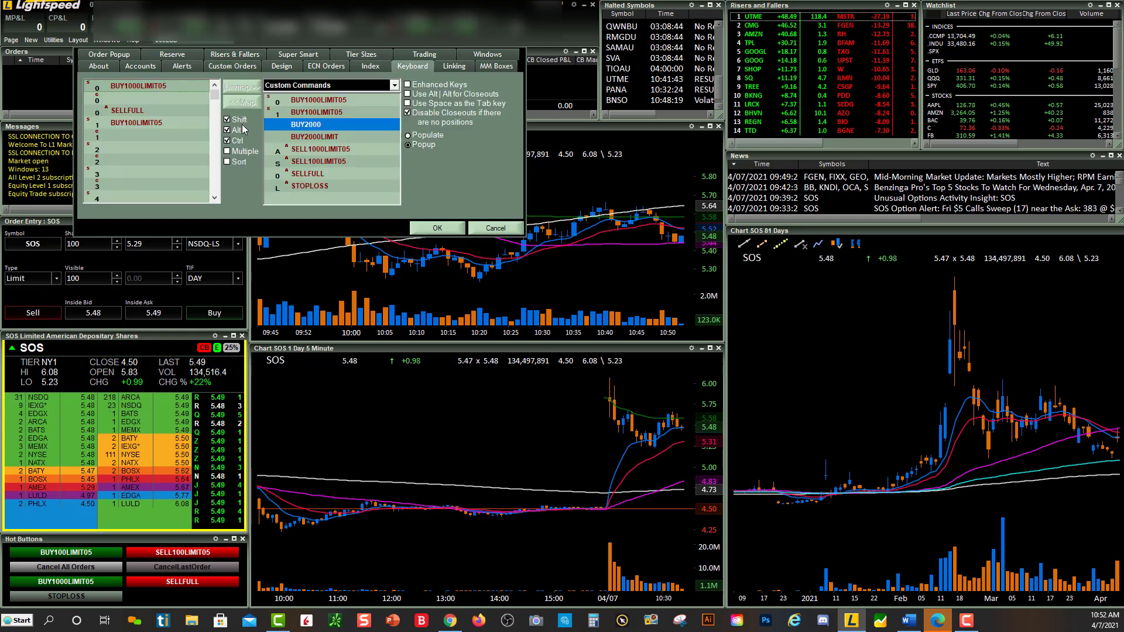
click(228, 141)
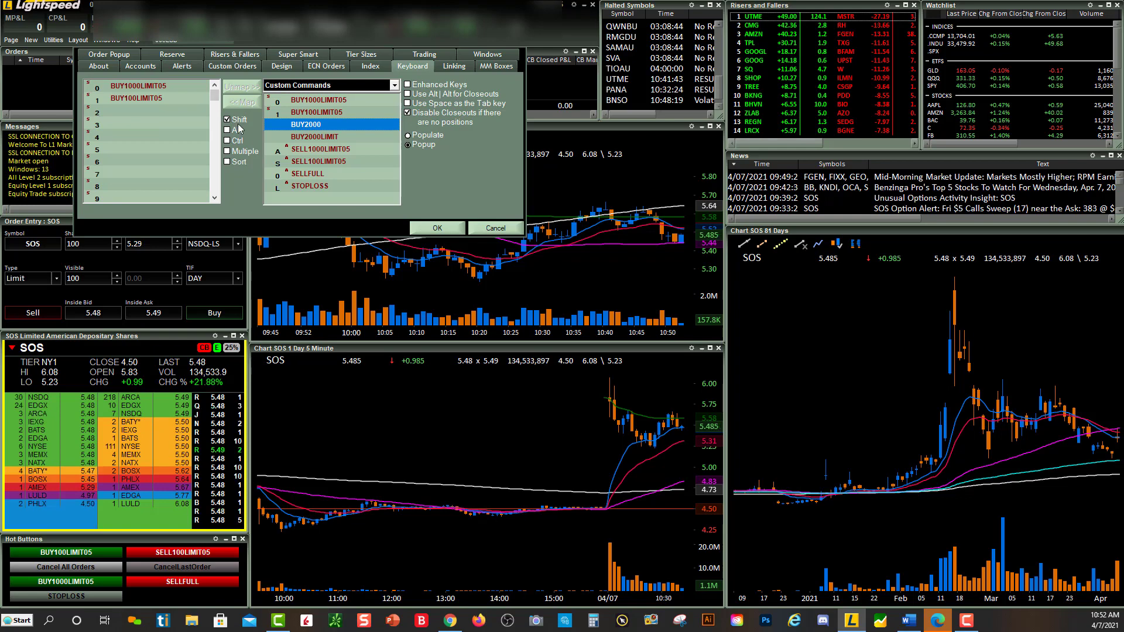
click(119, 112)
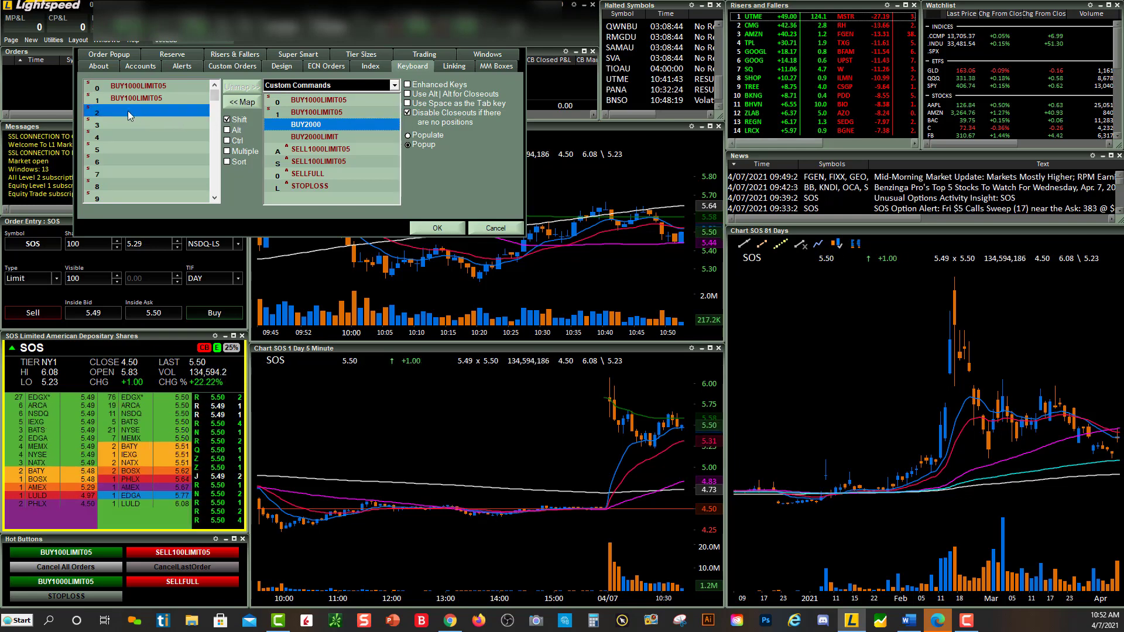
click(227, 120)
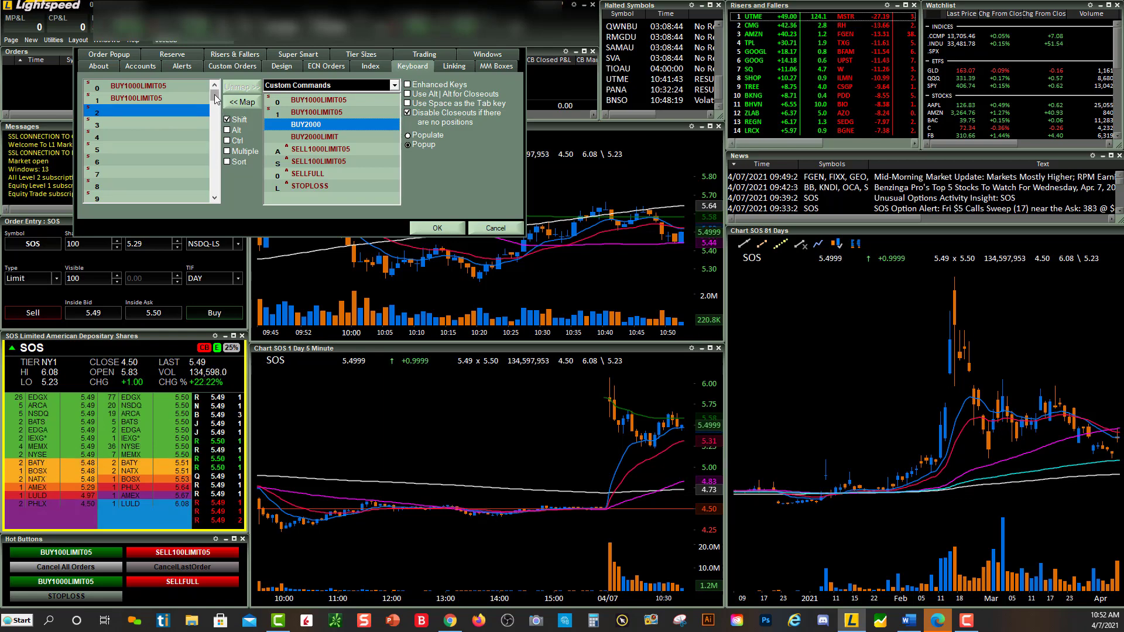
drag(214, 94, 225, 115)
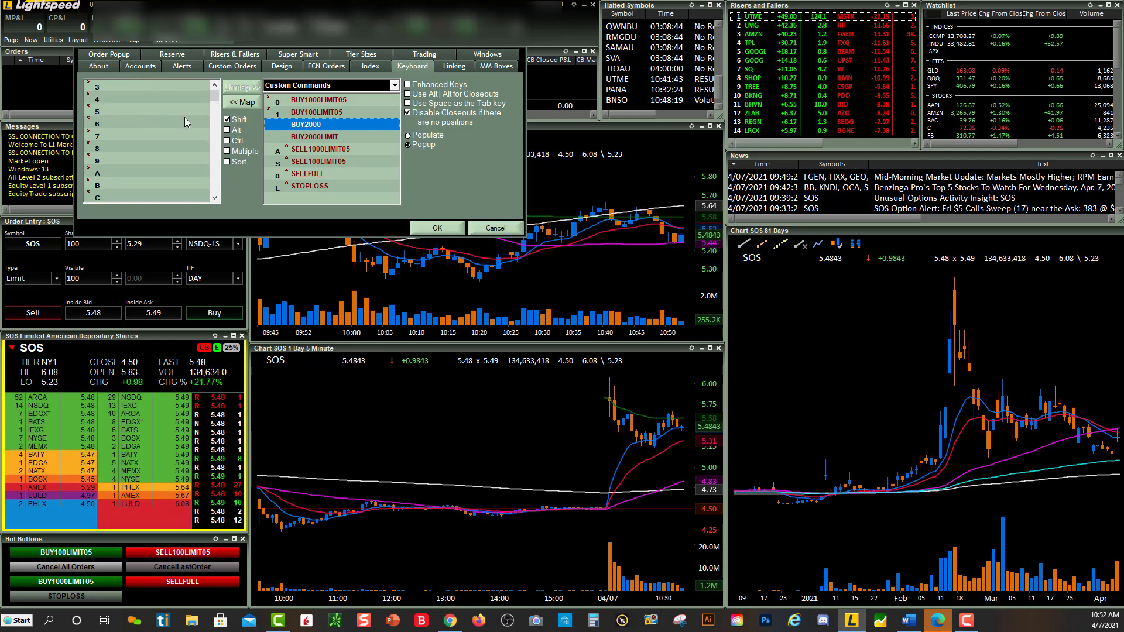
scroll(184, 117, up, 2)
click(98, 113)
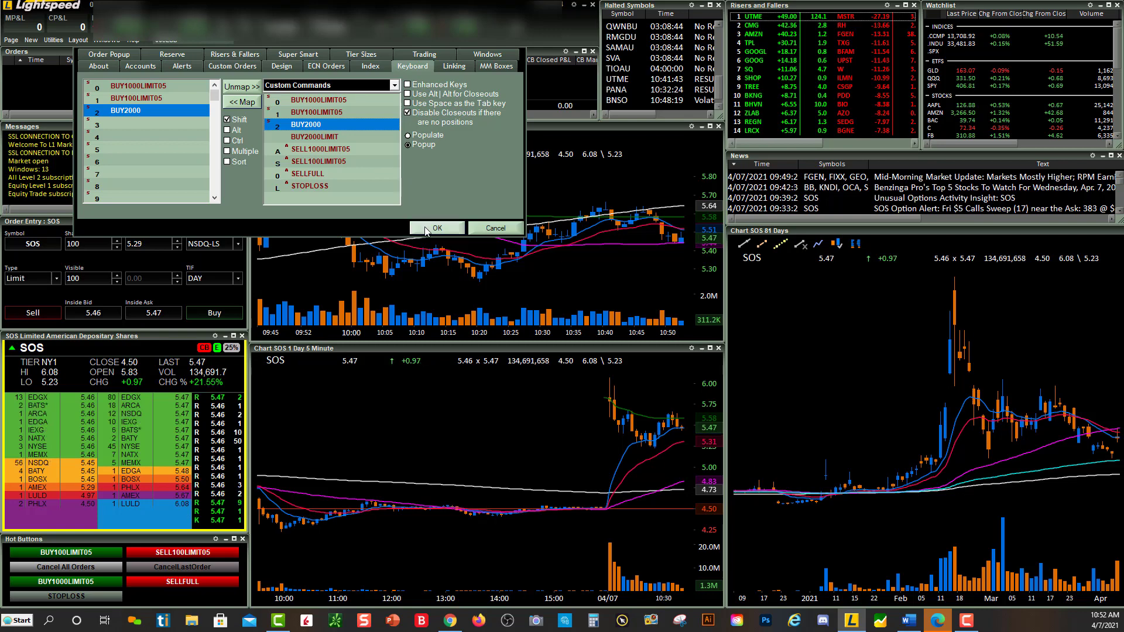
click(426, 229)
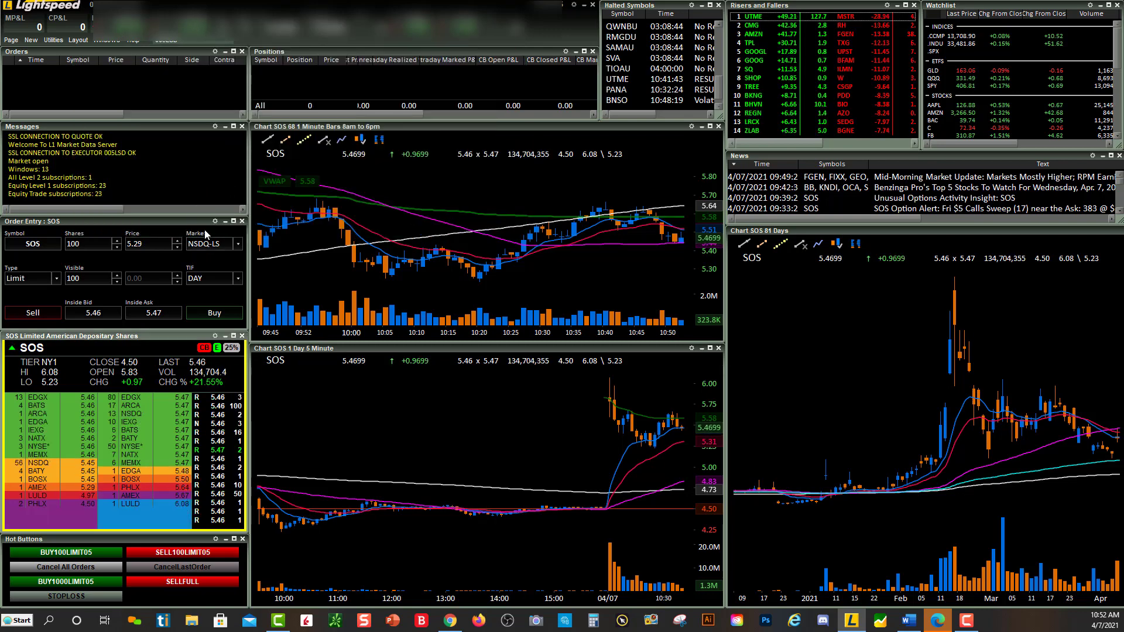
Add BUY2000 to the Hot Buttons window through its settings
right_click(200, 599)
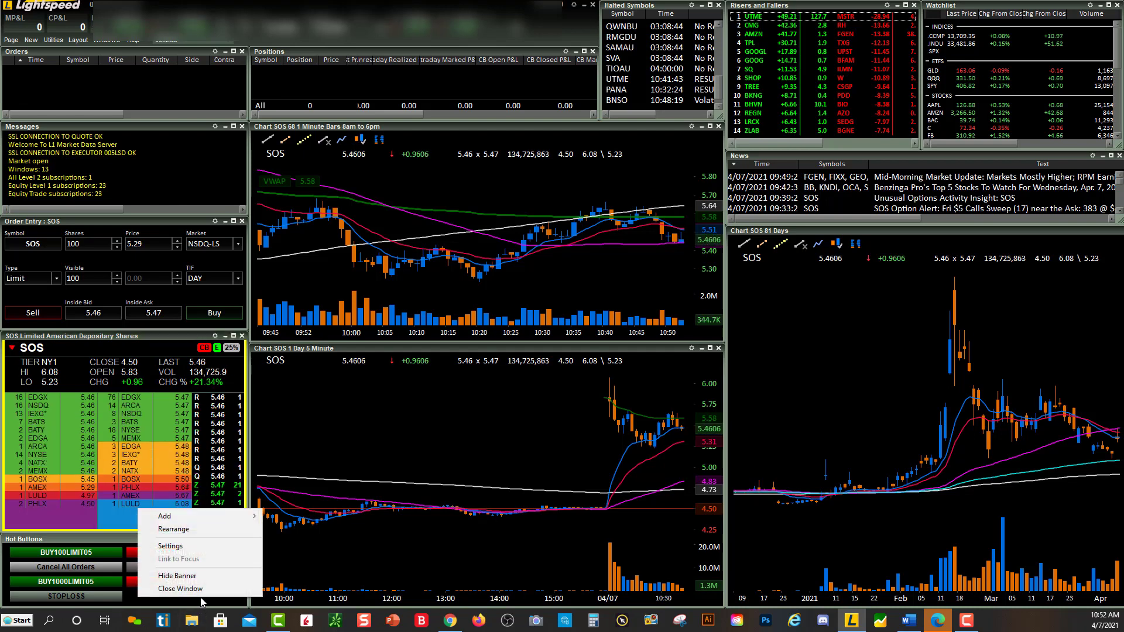
click(170, 546)
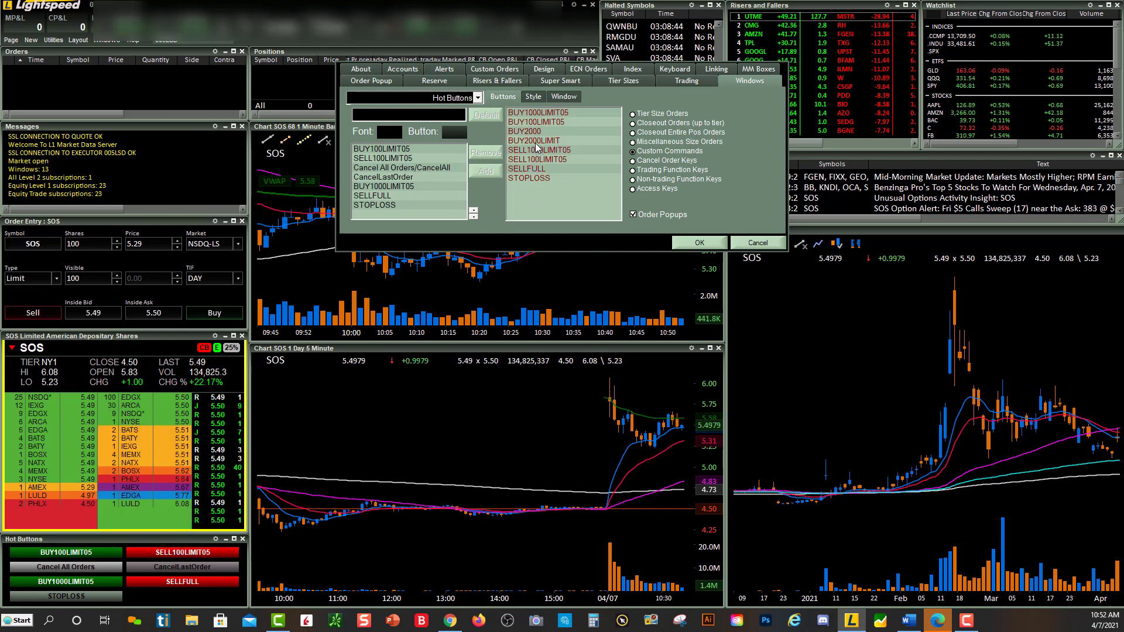
click(563, 131)
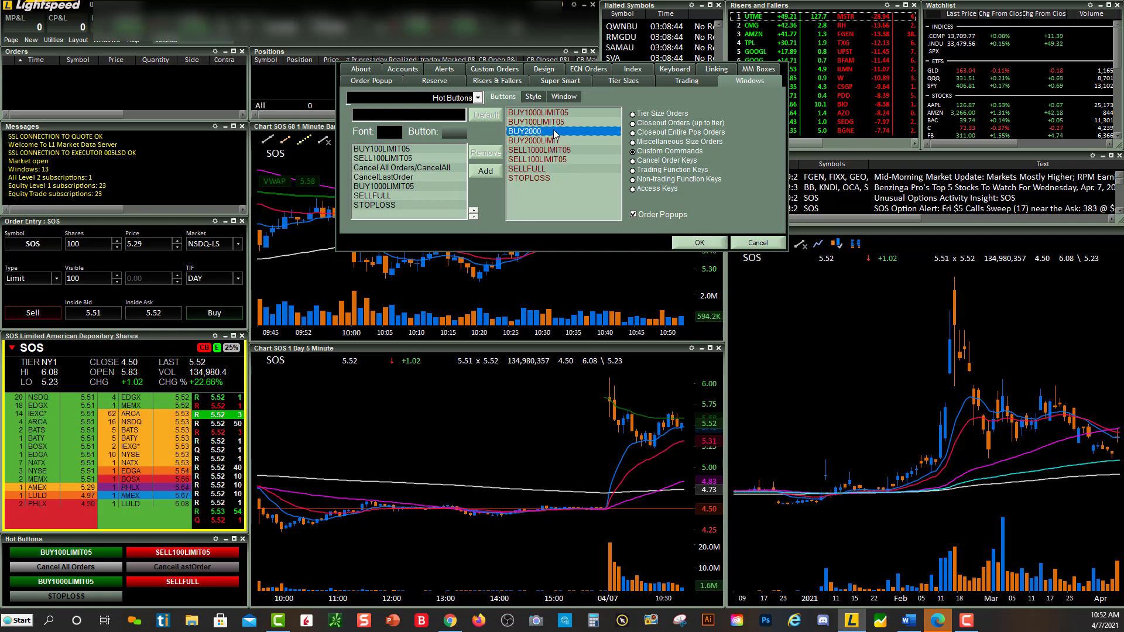
click(485, 171)
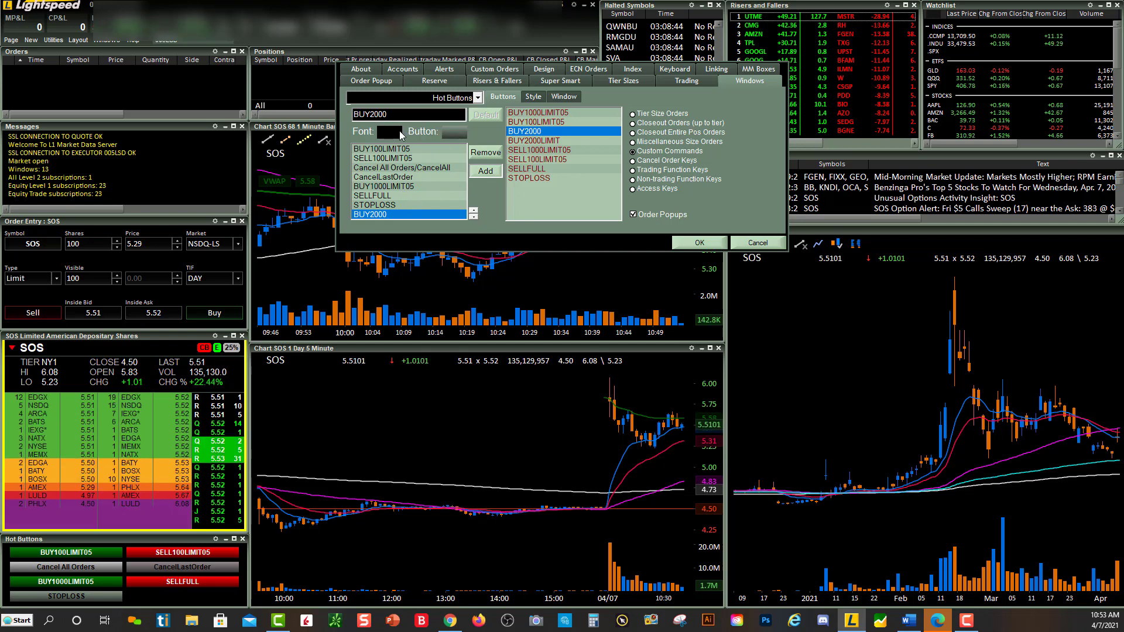
click(696, 246)
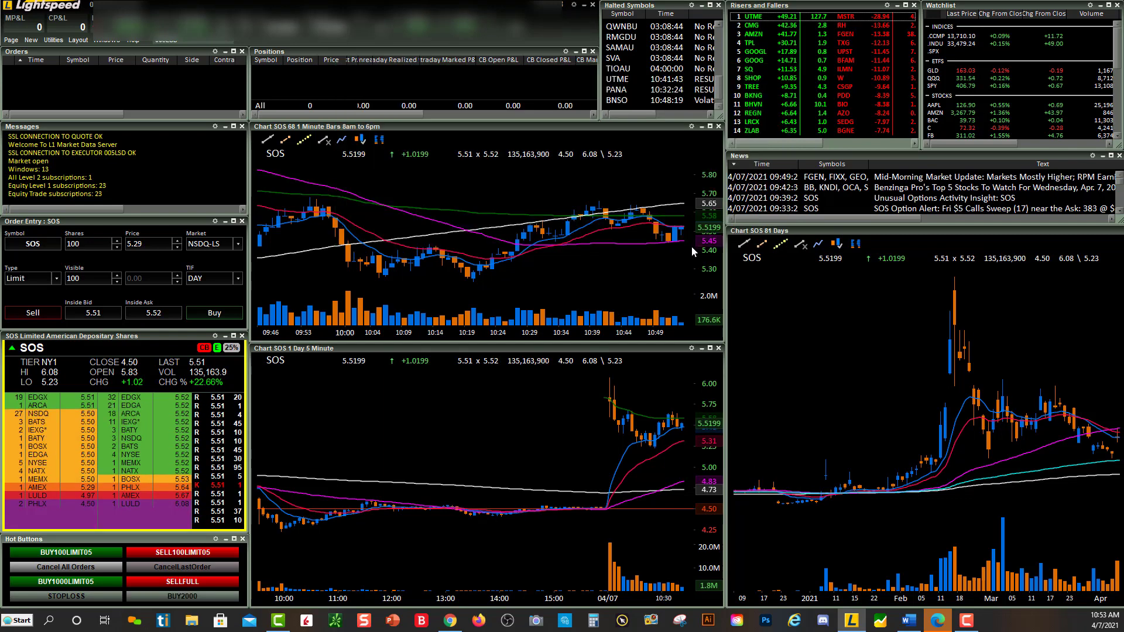
Remove the BUY2000 hot button, leaving STOPLOSS as the last button
right_click(242, 603)
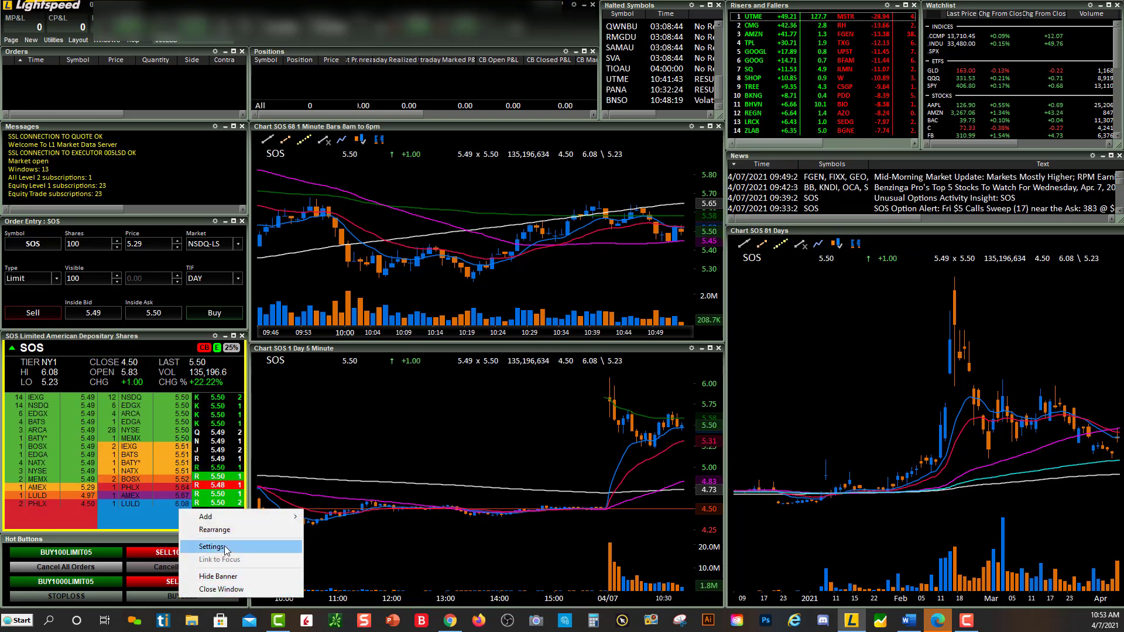
click(211, 551)
click(382, 215)
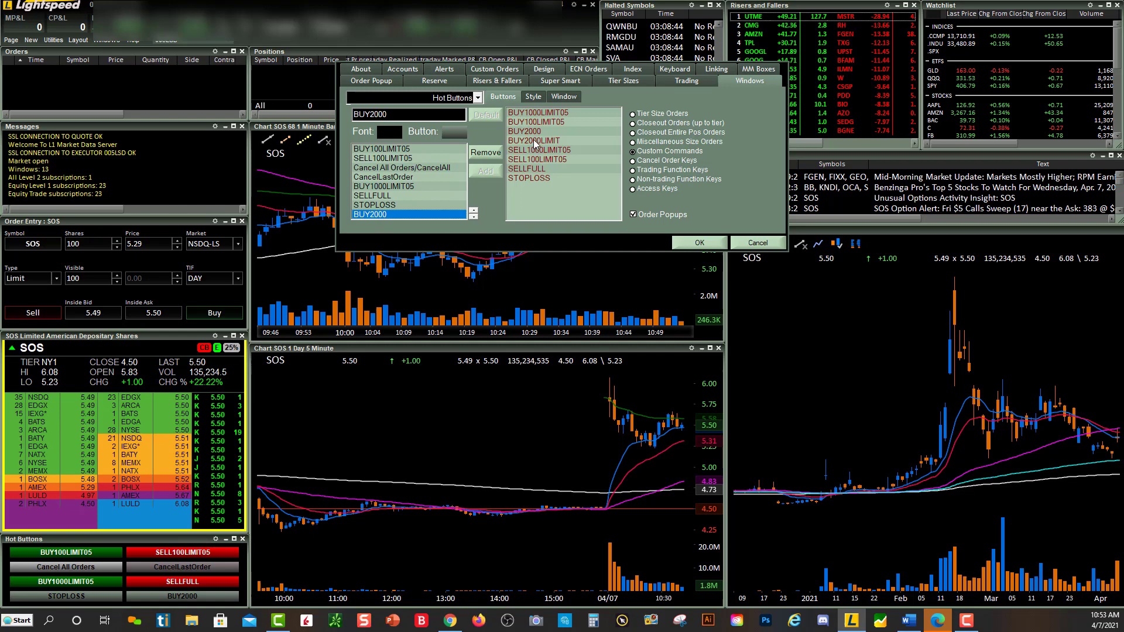
click(485, 153)
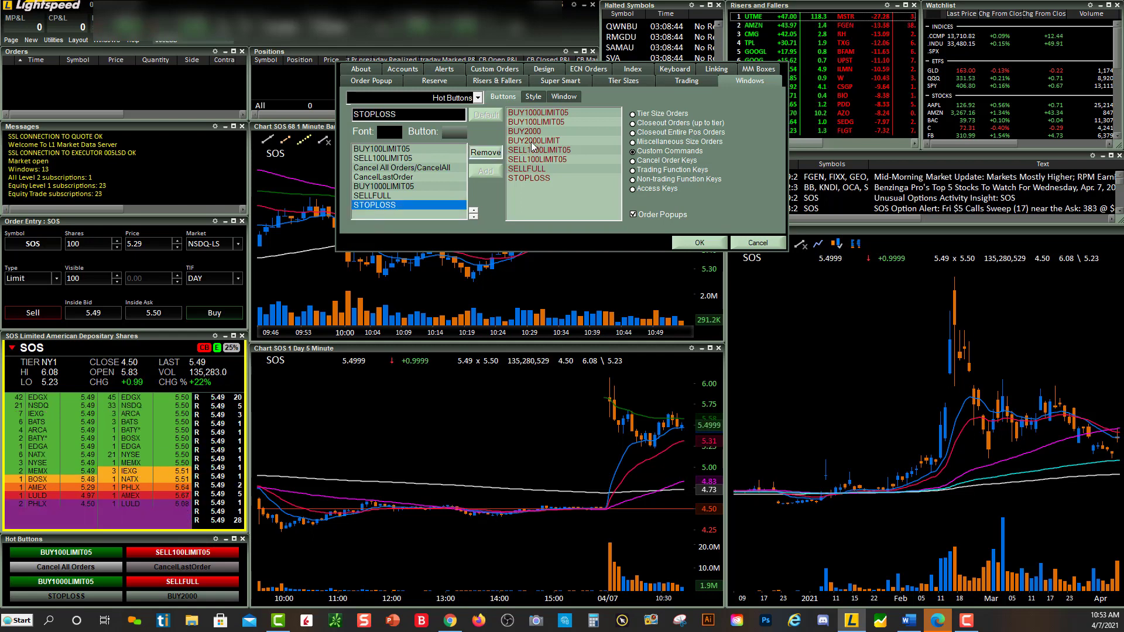
click(686, 240)
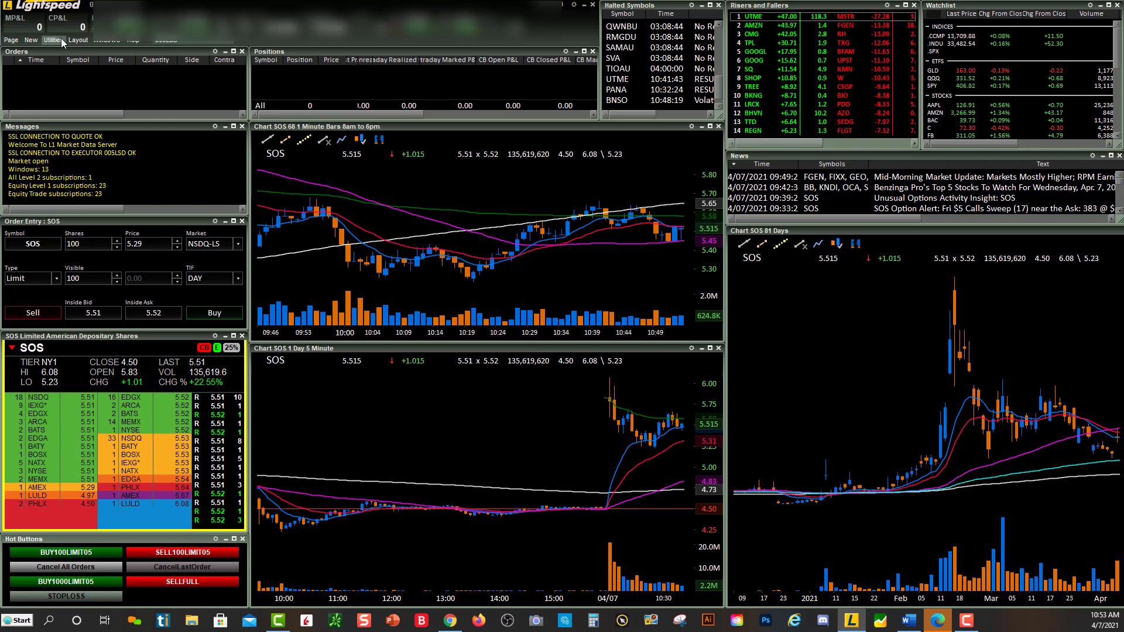
Delete the BUY2000 and BUY2000LIMIT custom orders, then reopen the Hot Buttons settings
click(62, 42)
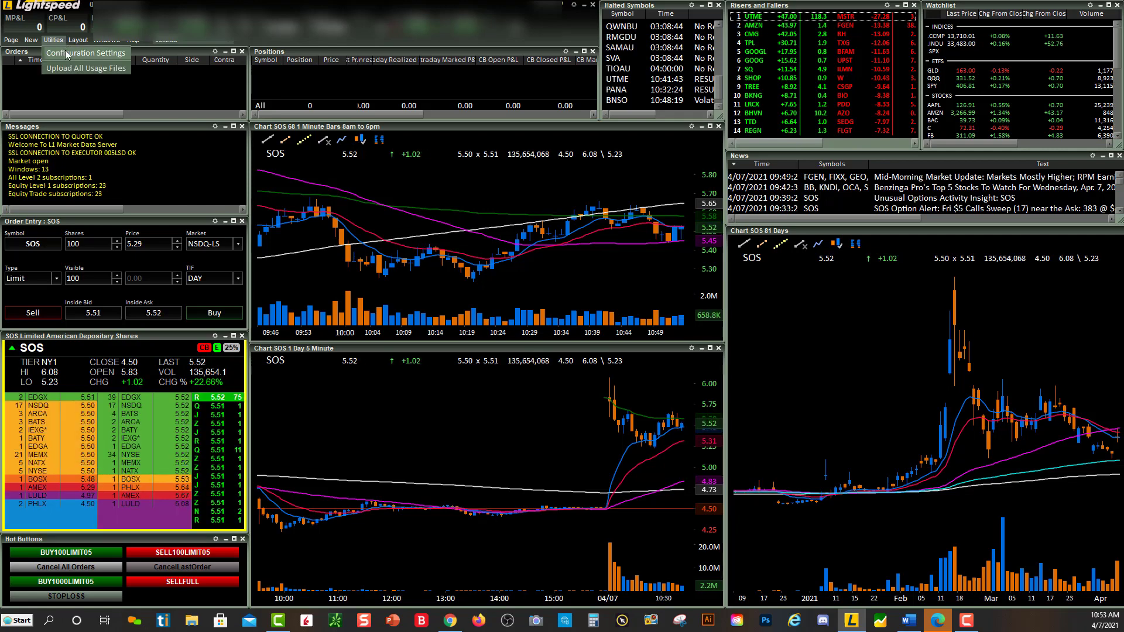
click(66, 55)
click(233, 65)
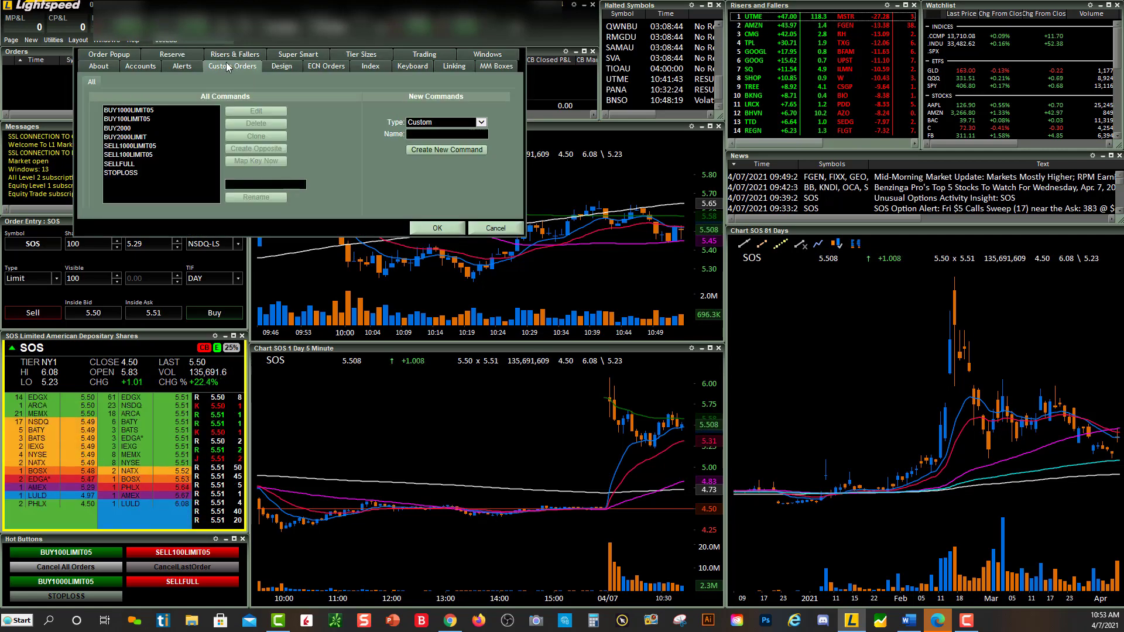
click(117, 128)
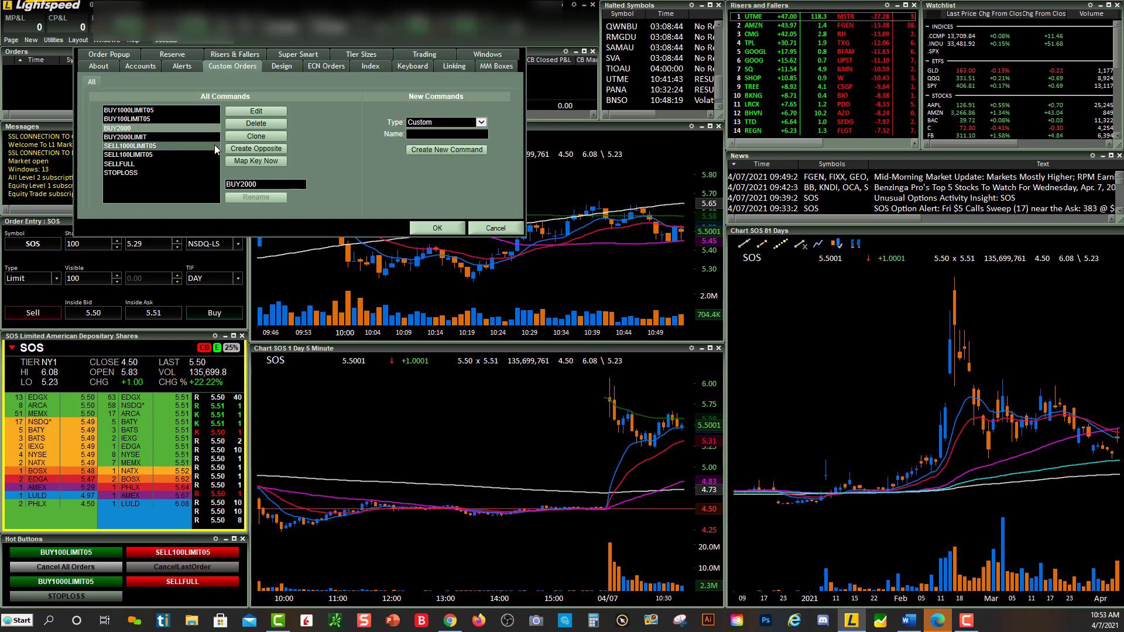
click(261, 126)
click(255, 126)
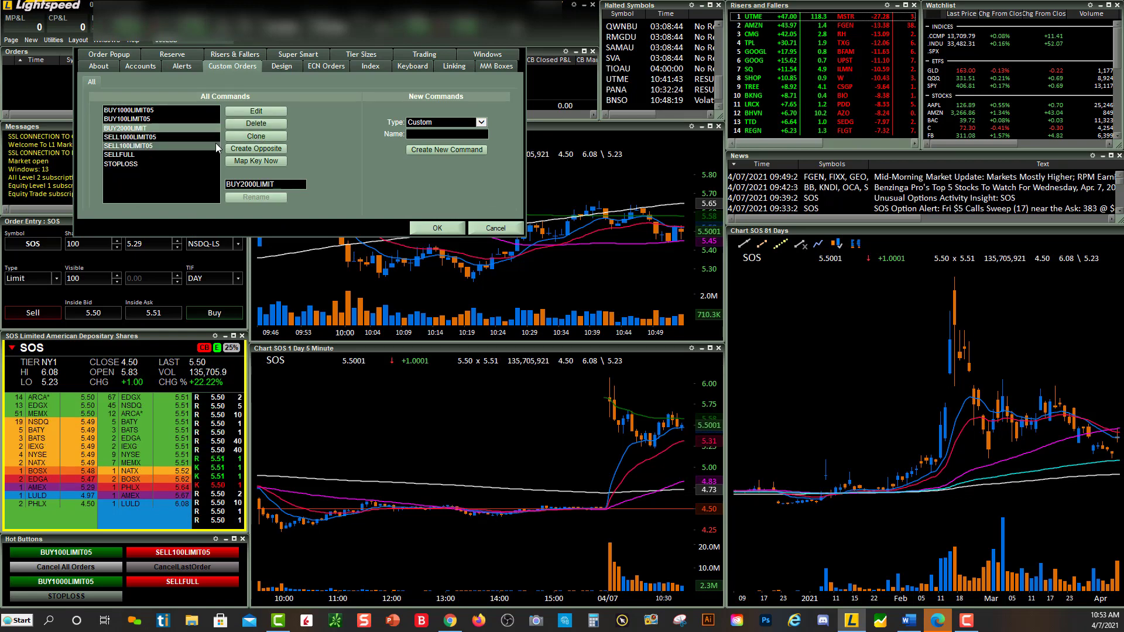
click(439, 228)
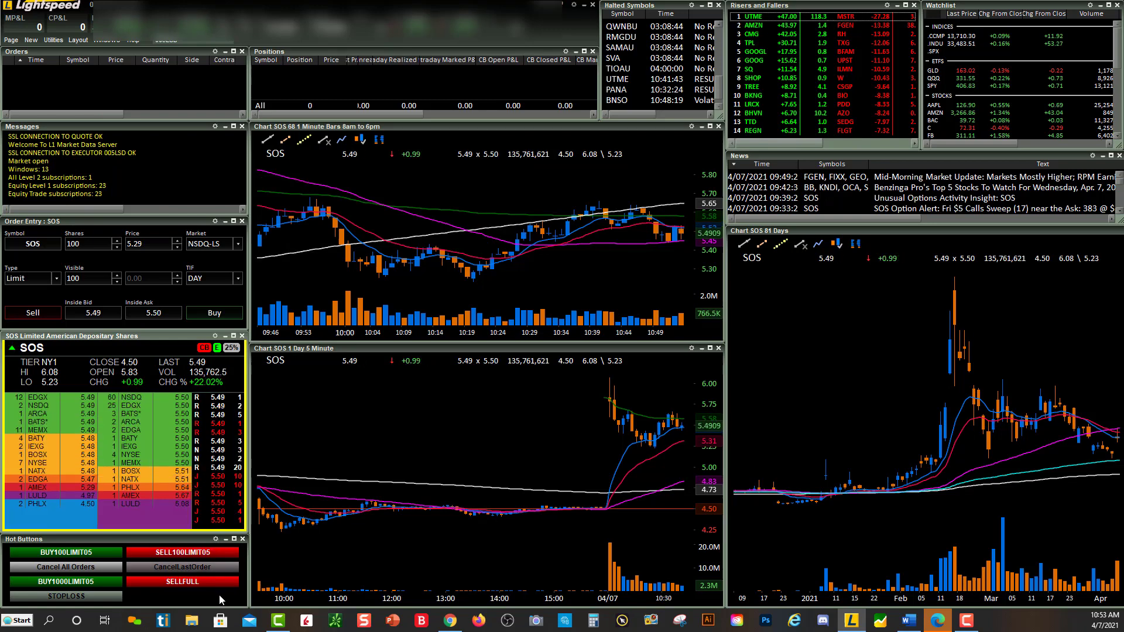
right_click(158, 601)
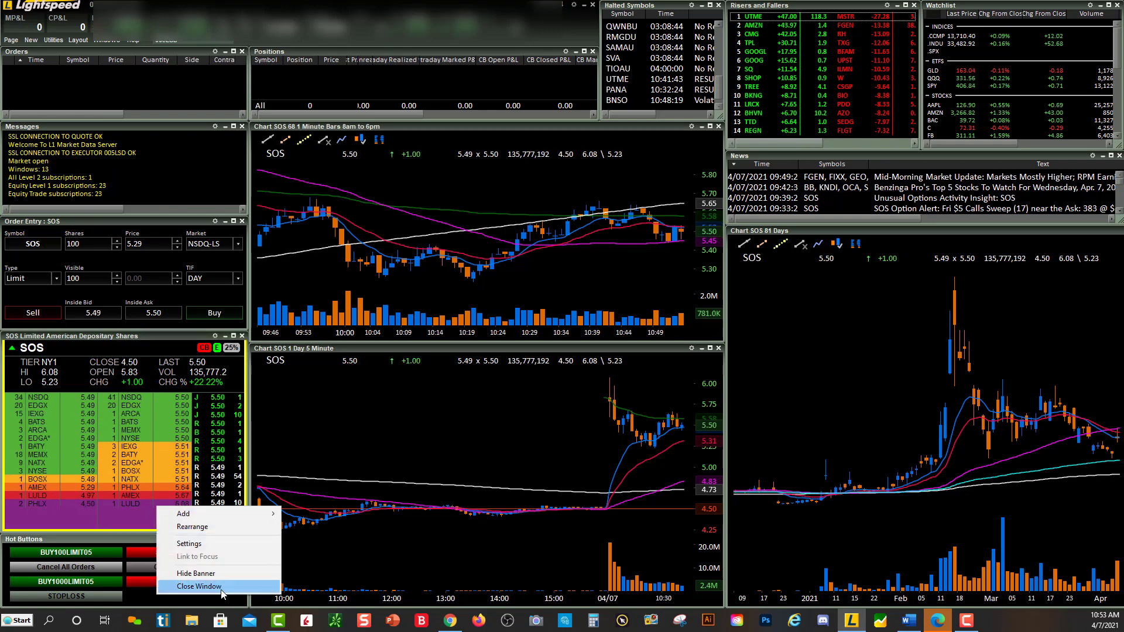
click(187, 544)
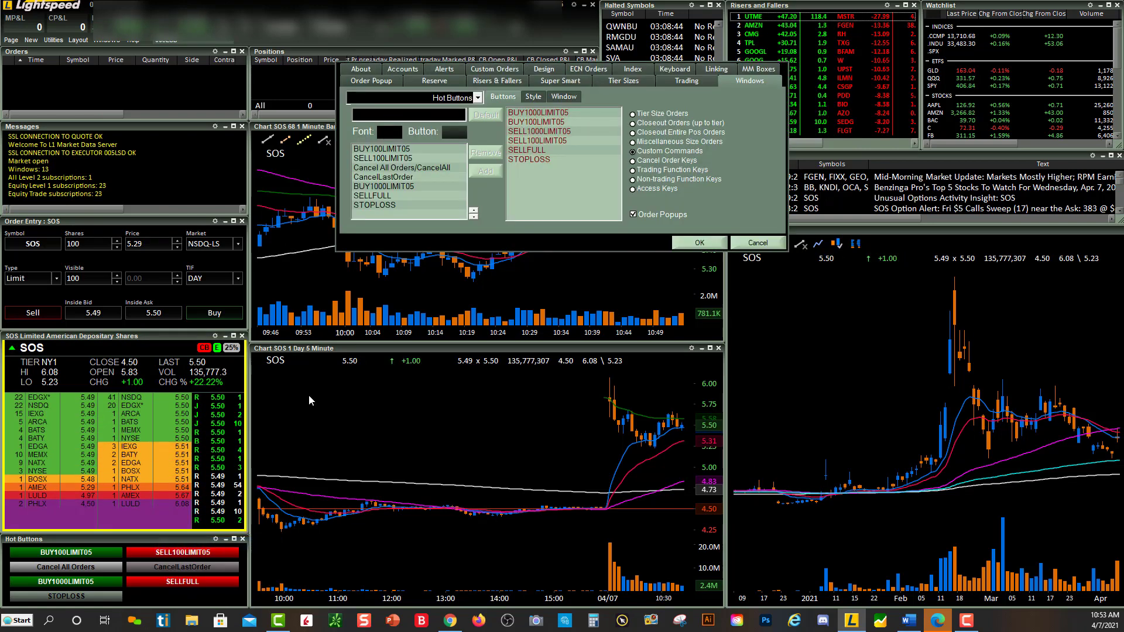
Close Hot Button settings unchanged and start a new custom order in Custom Orders
click(749, 244)
click(53, 40)
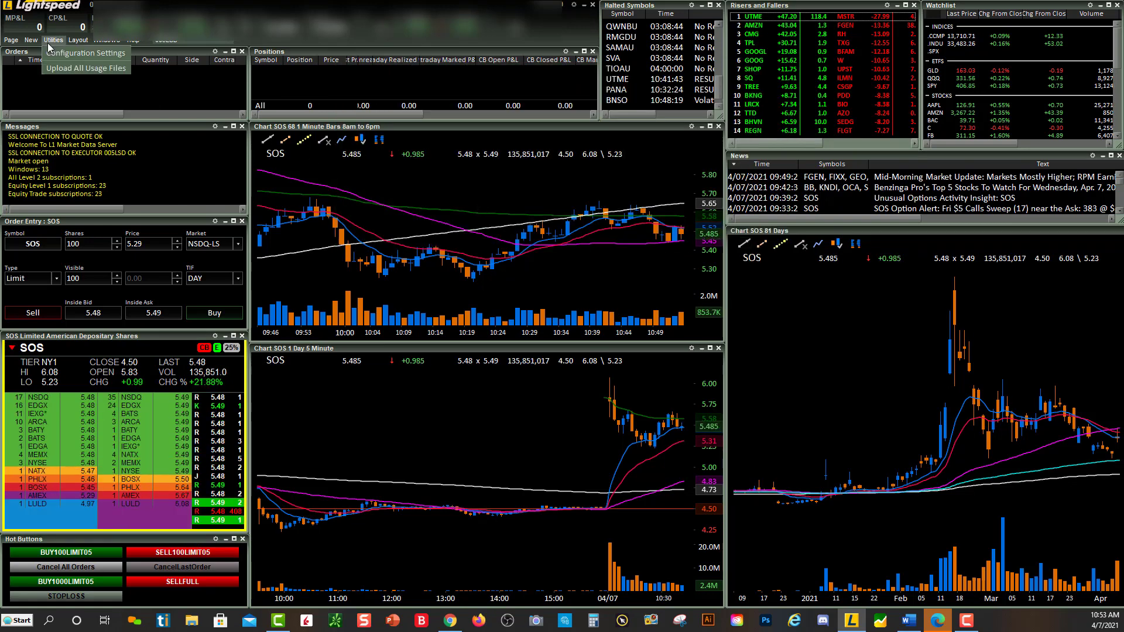
click(61, 54)
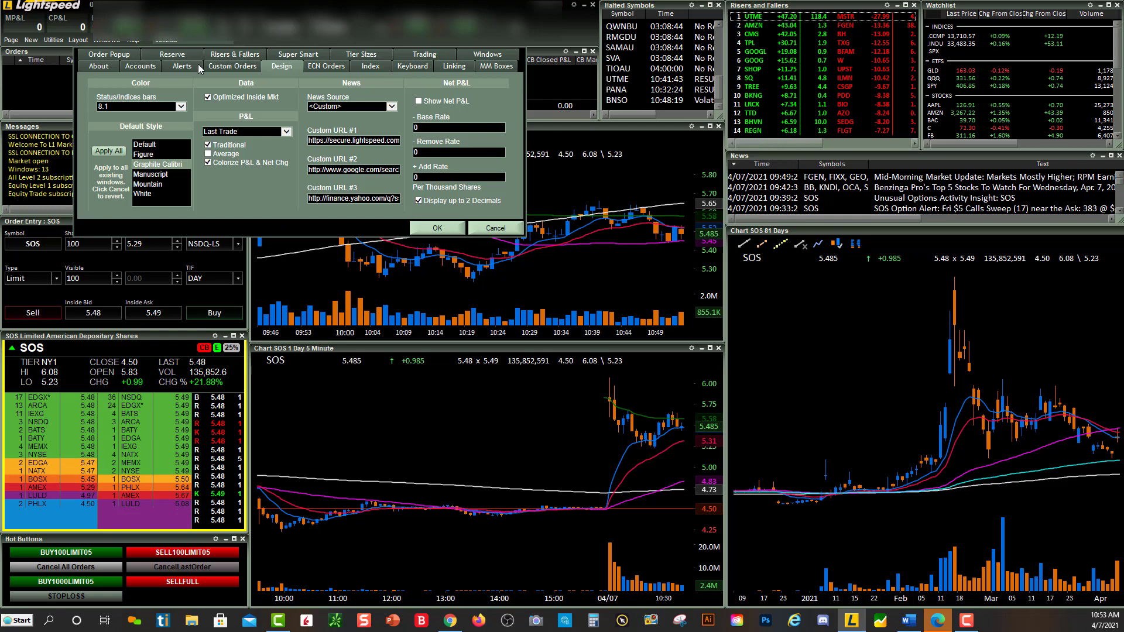
click(252, 68)
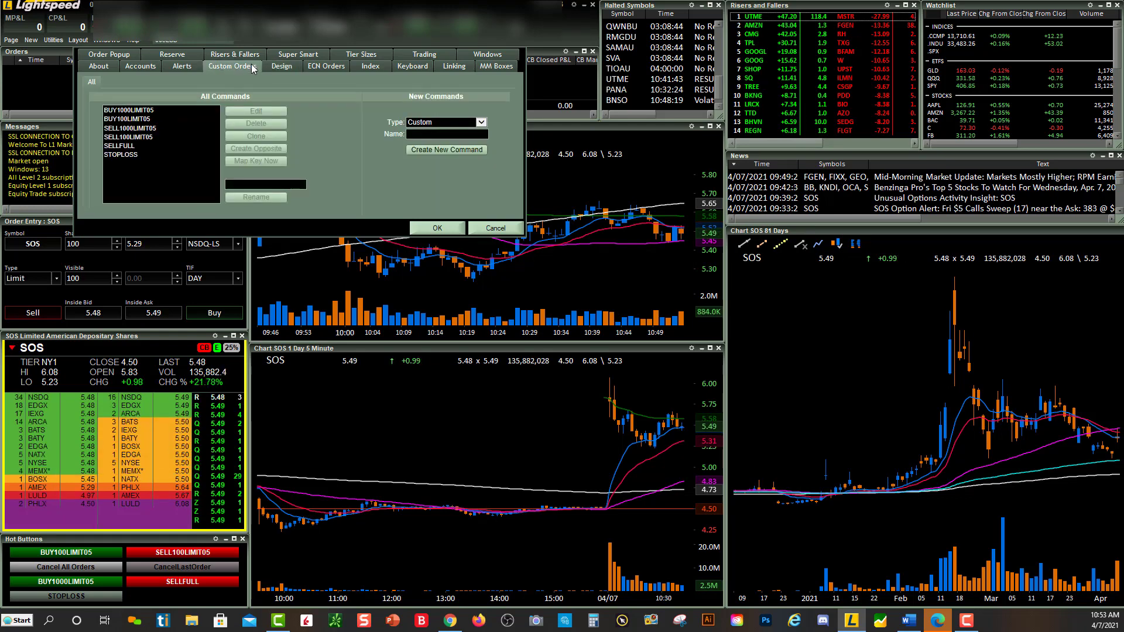
click(460, 151)
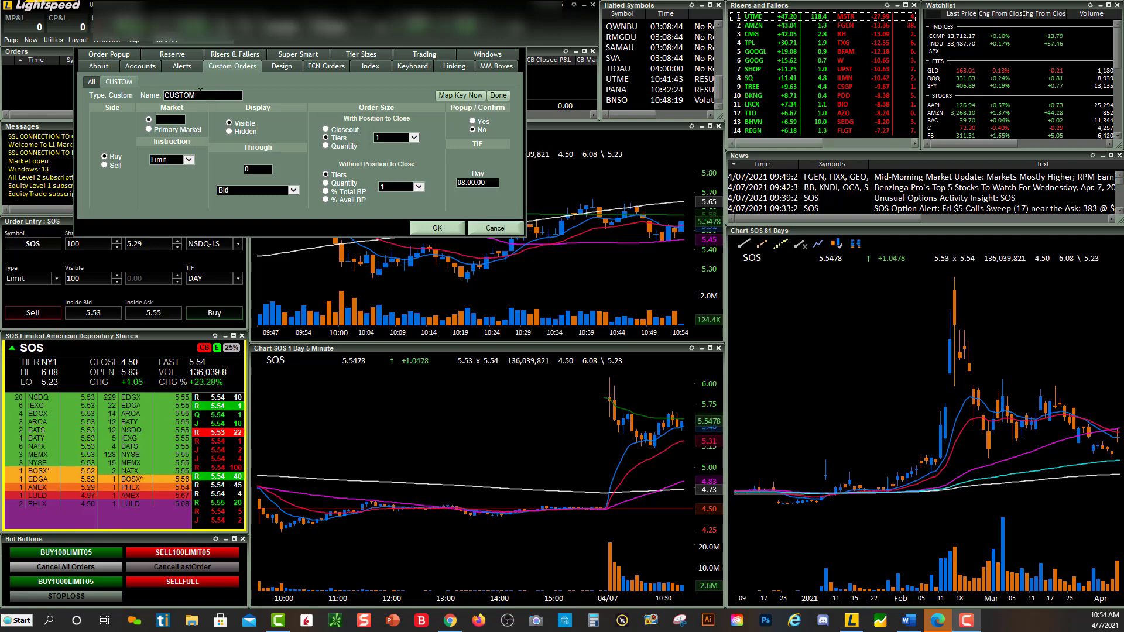
Name the new custom order BUY3000
double_click(200, 95)
text(BUY)
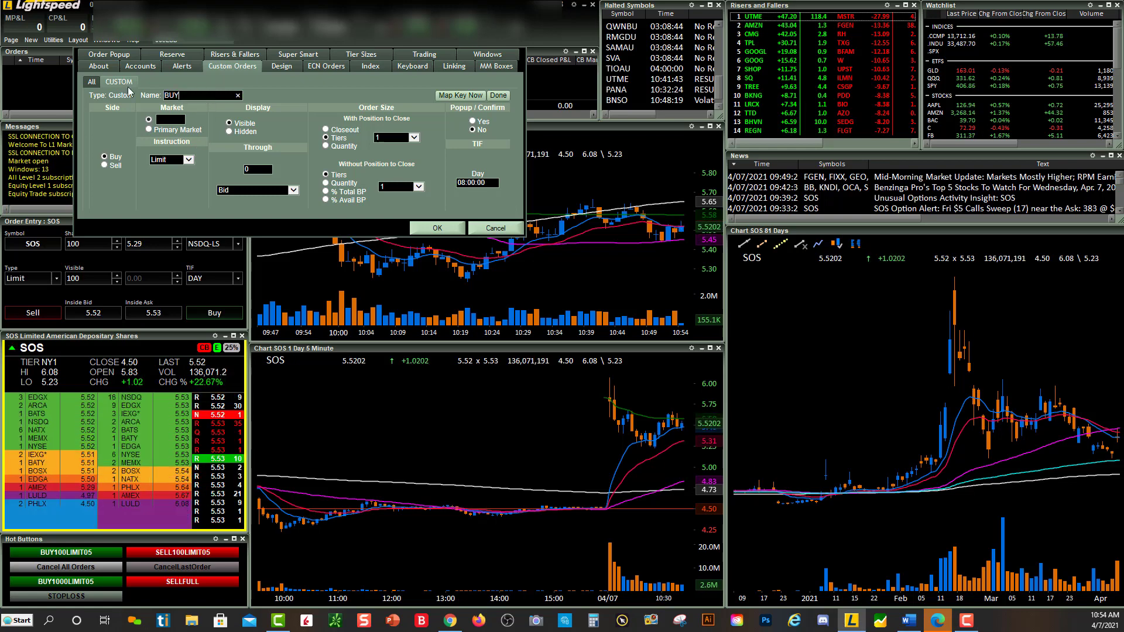
text(3000)
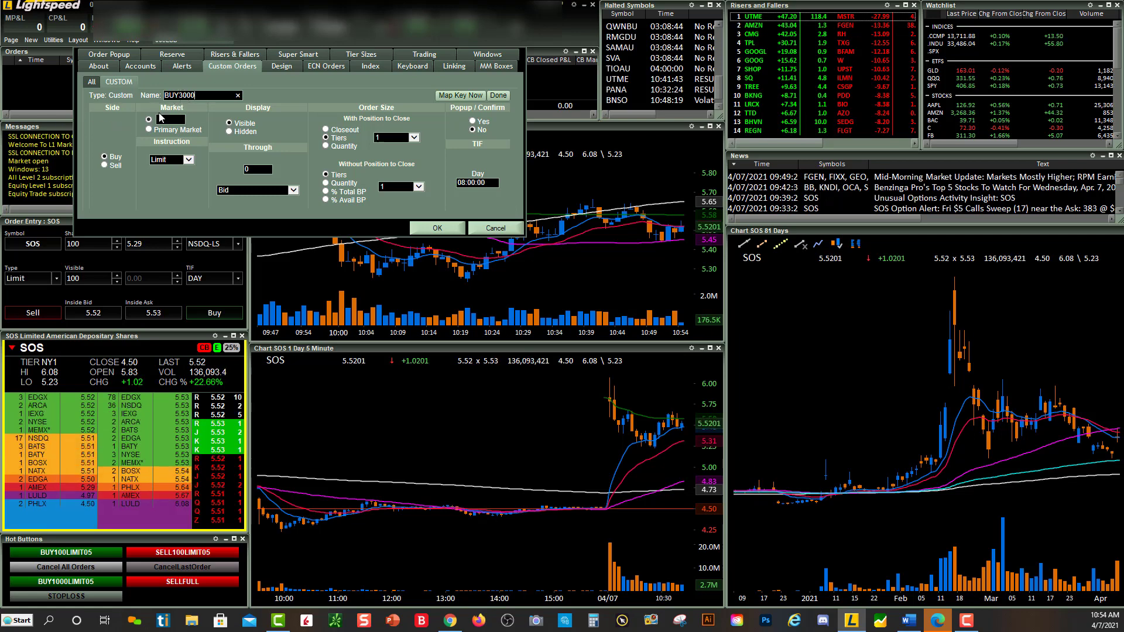
click(119, 128)
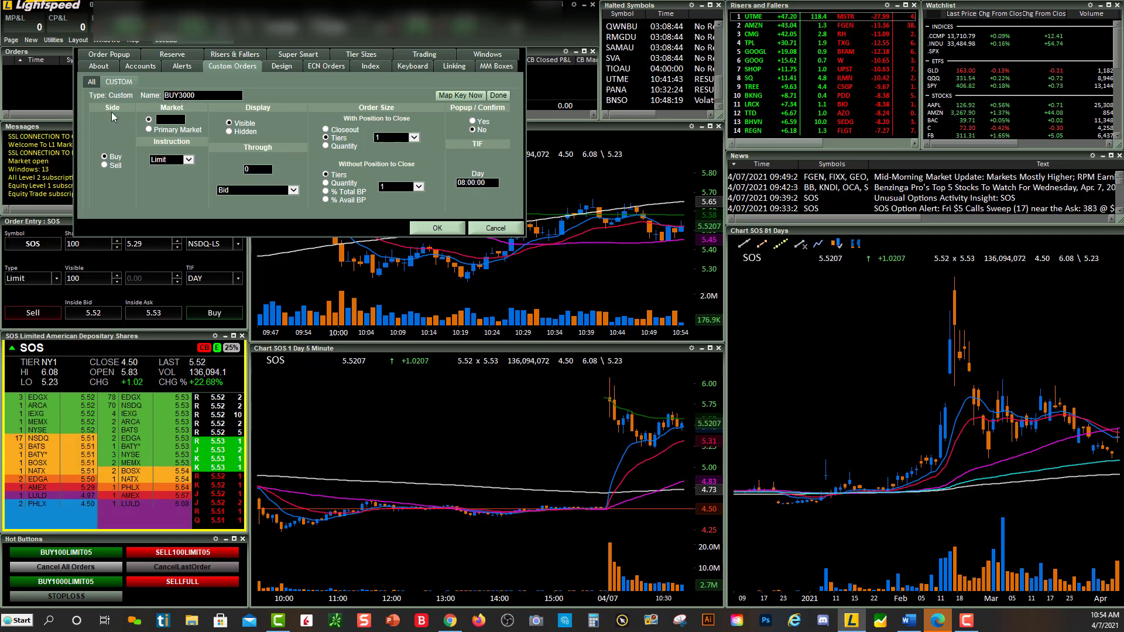
click(179, 118)
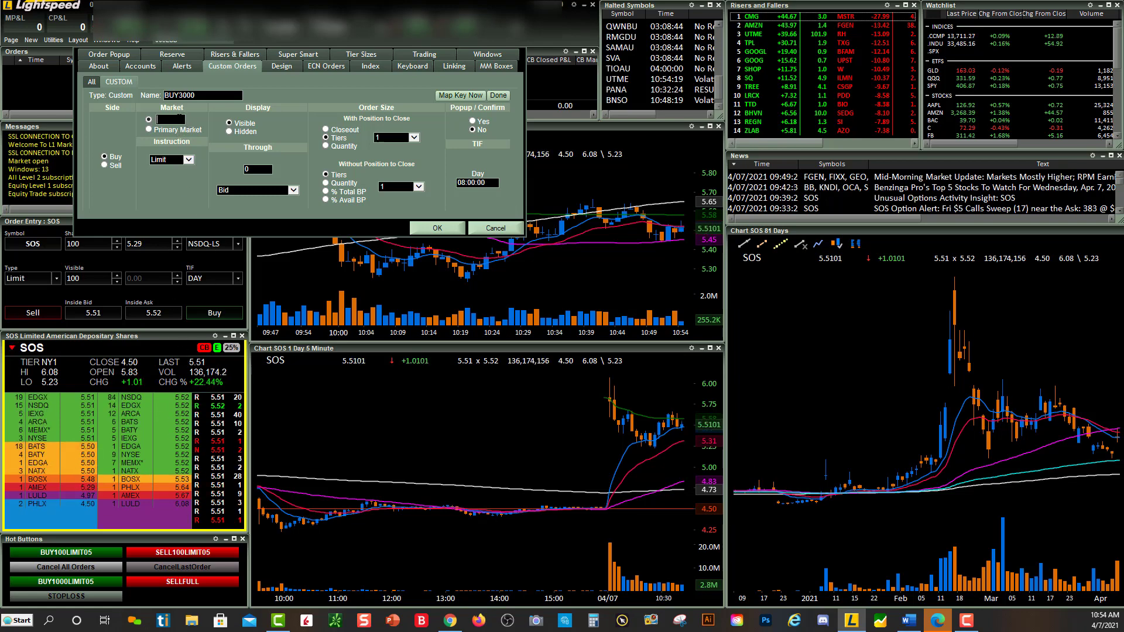
Set BUY3000's market to NSDQ and keep Limit as the instruction
text(NSDQ)
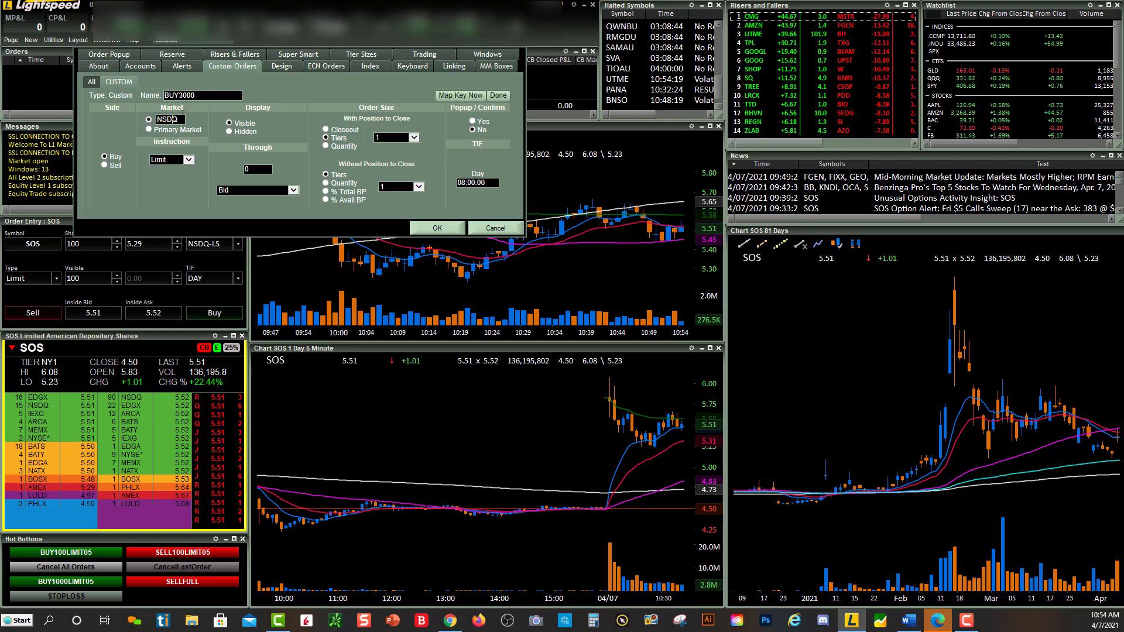
click(188, 160)
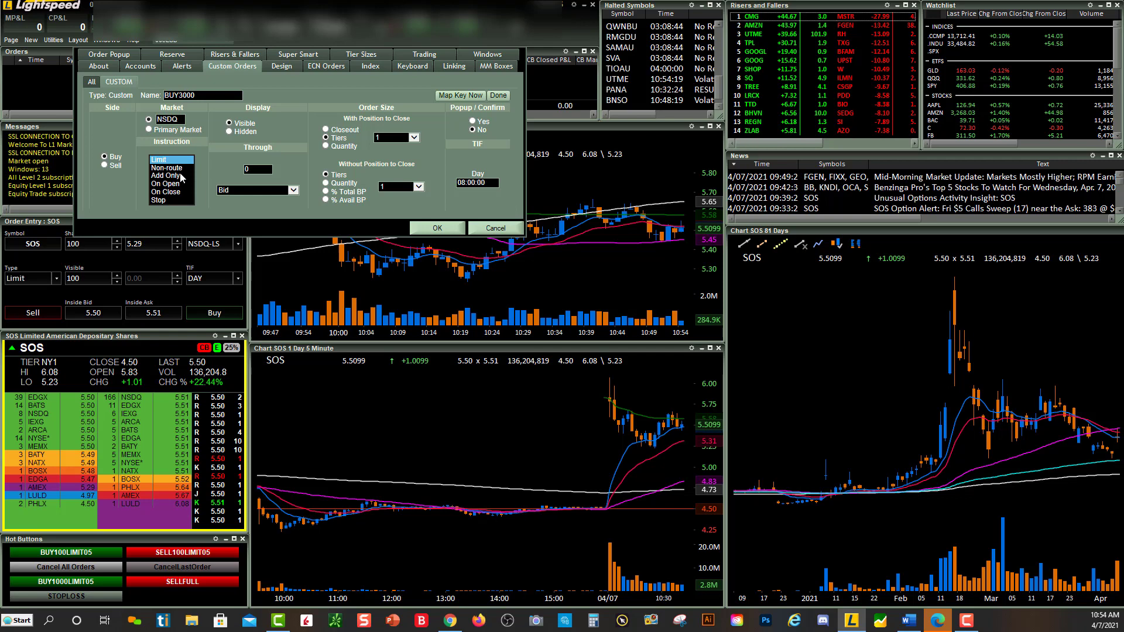
click(201, 164)
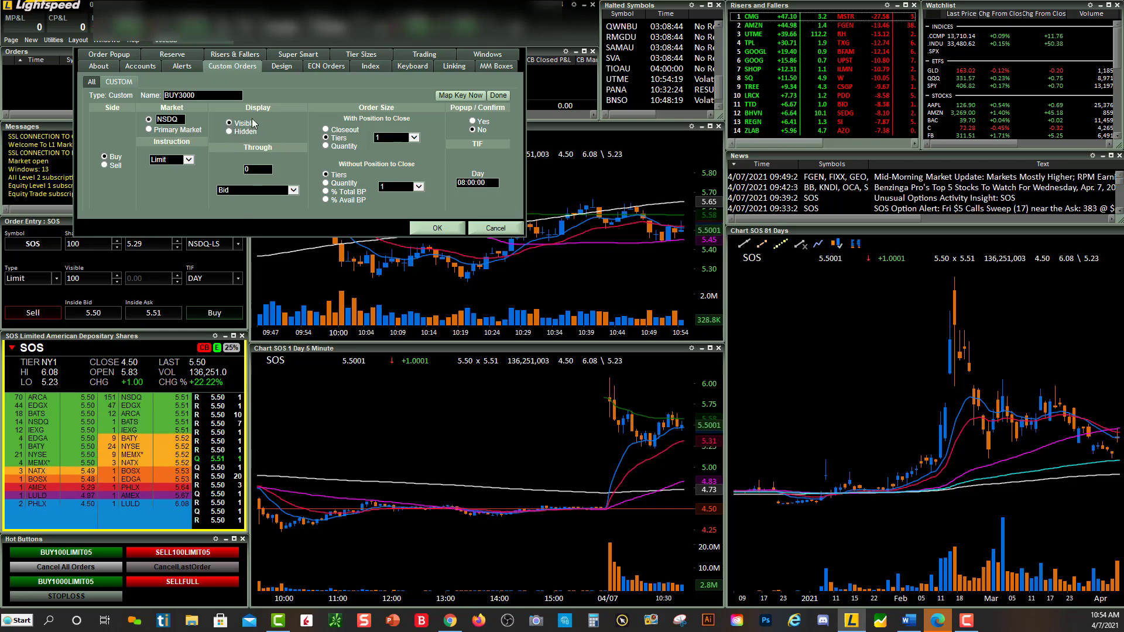
Price BUY3000 at 0.05 through the Ask
click(293, 190)
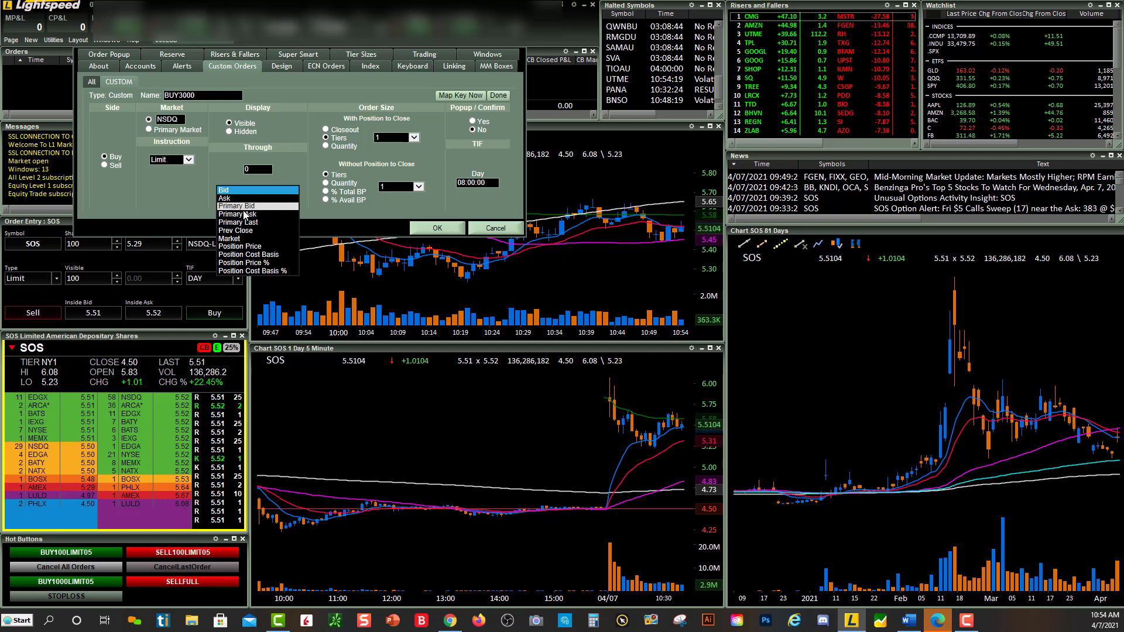
click(294, 190)
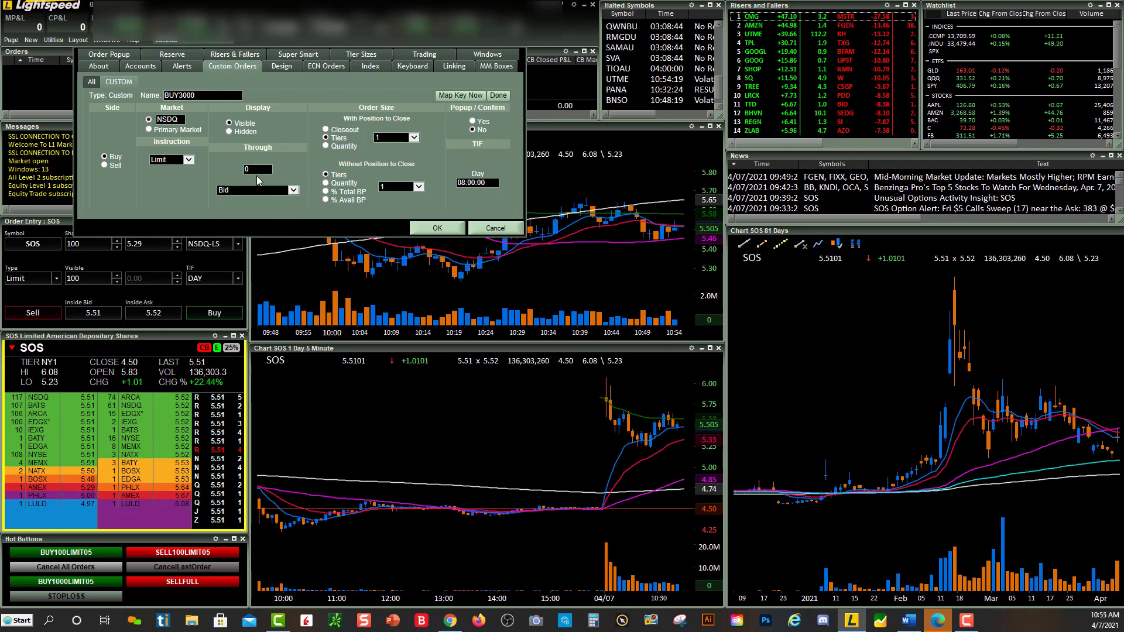
click(293, 191)
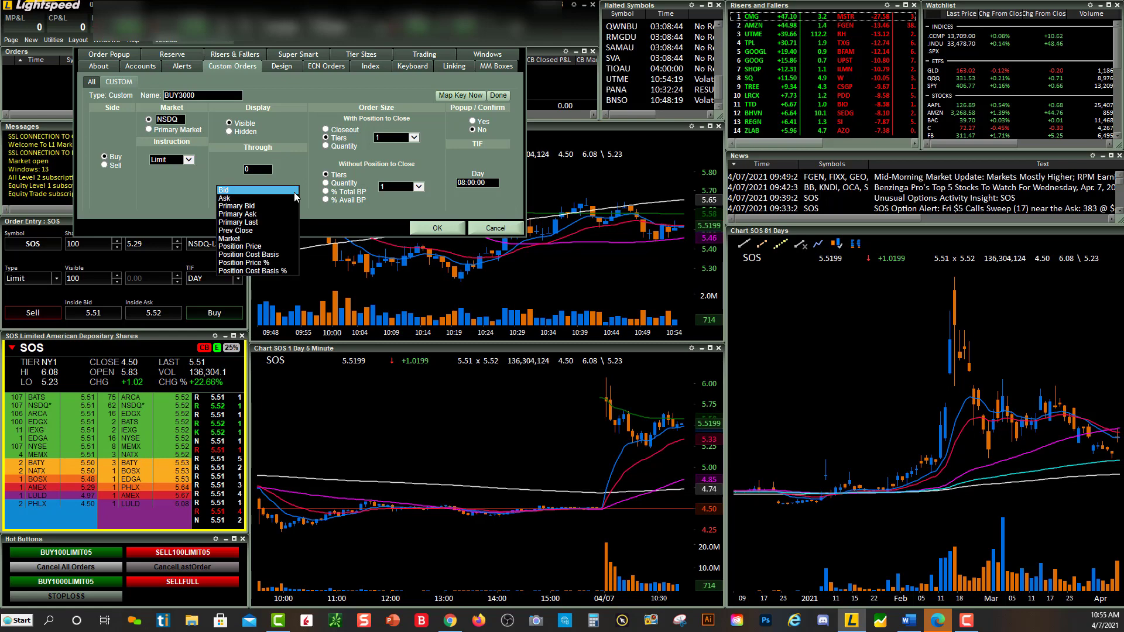
click(265, 199)
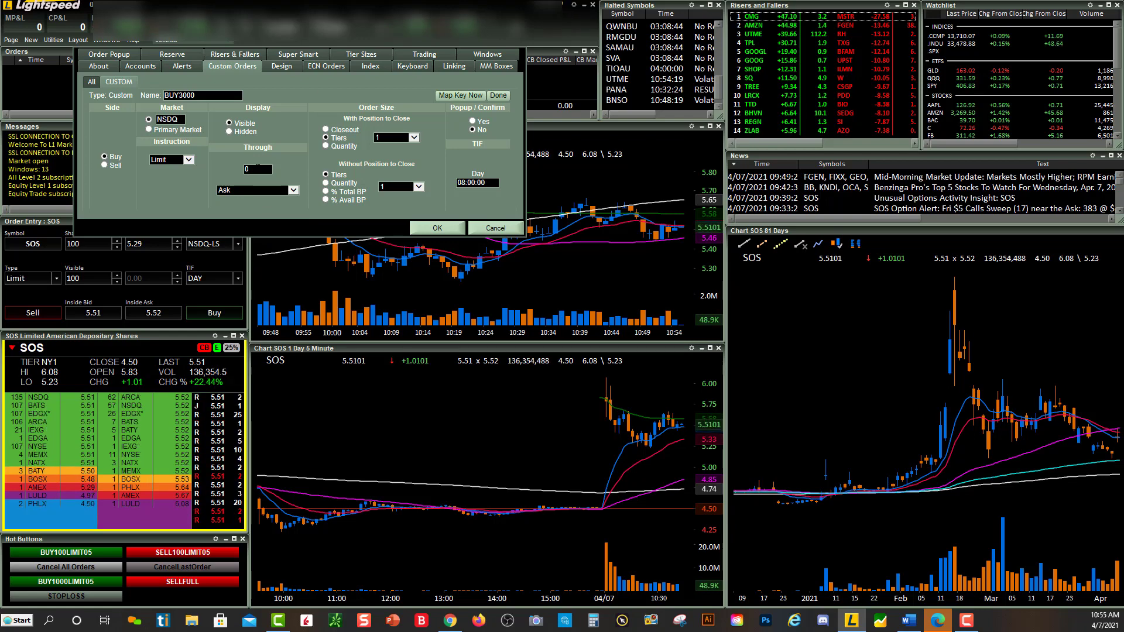
text(.)
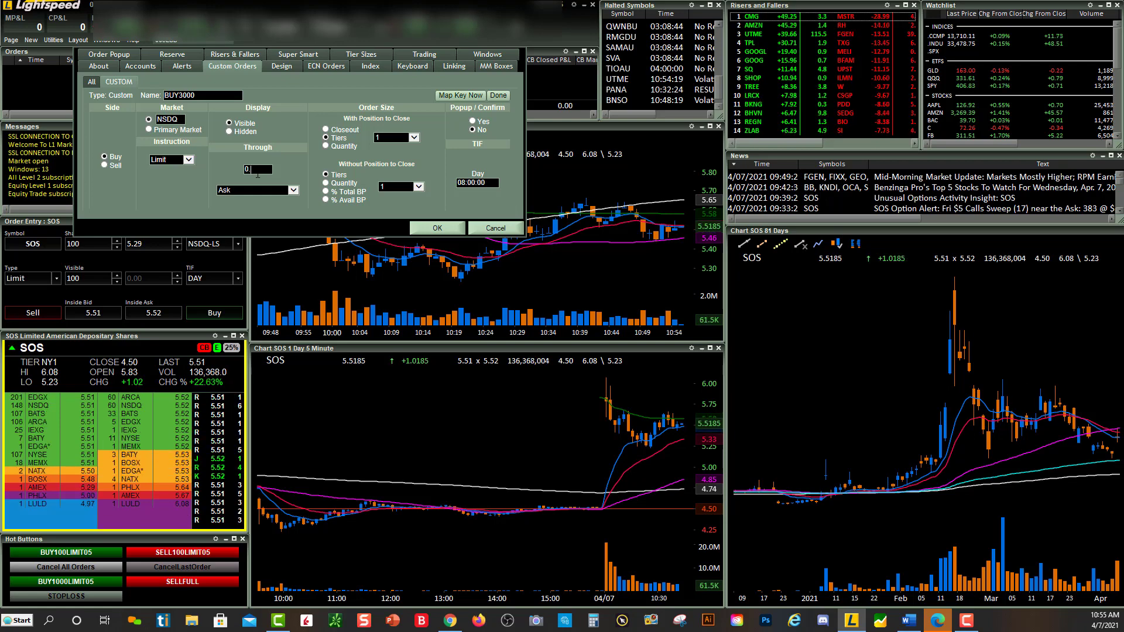
text(05)
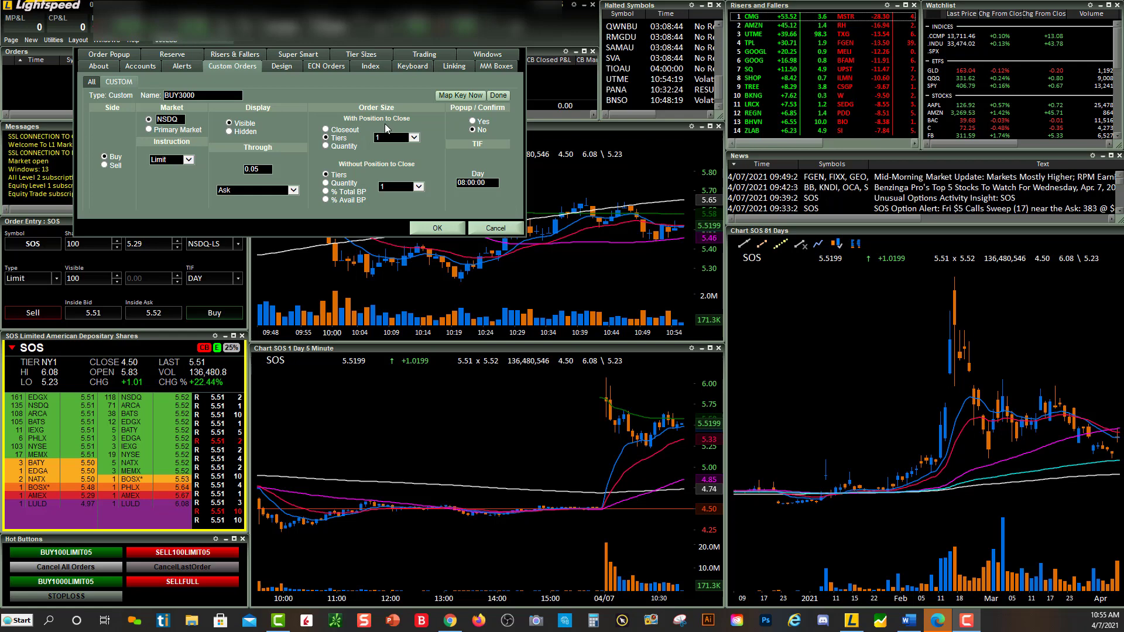
Use Quantity when closing a position and 3000 shares for new positions
click(335, 148)
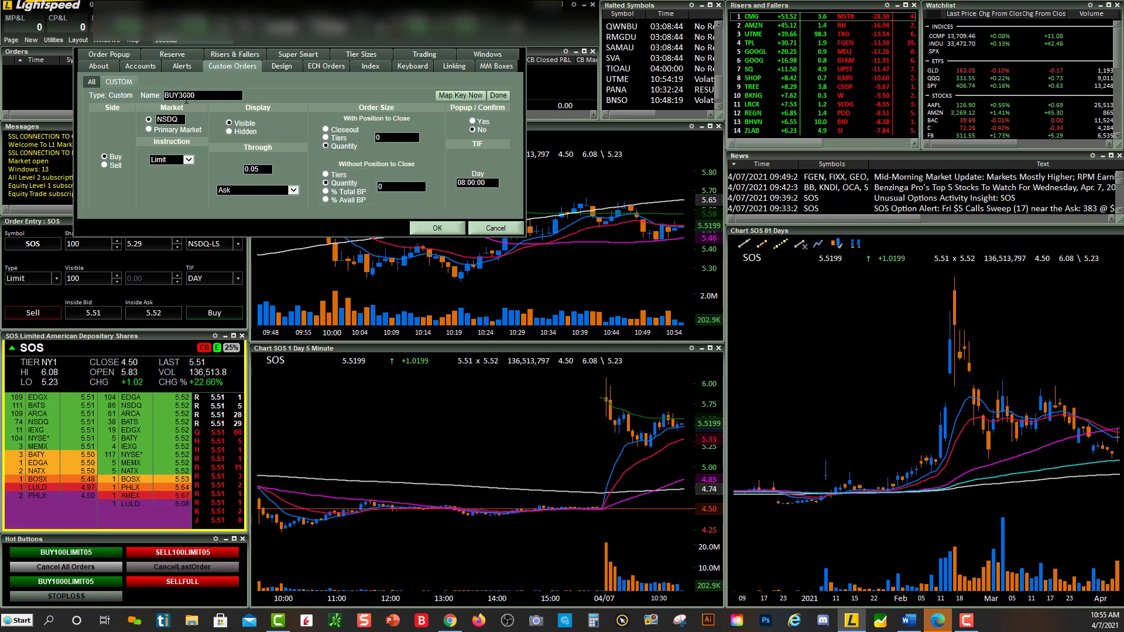
click(380, 186)
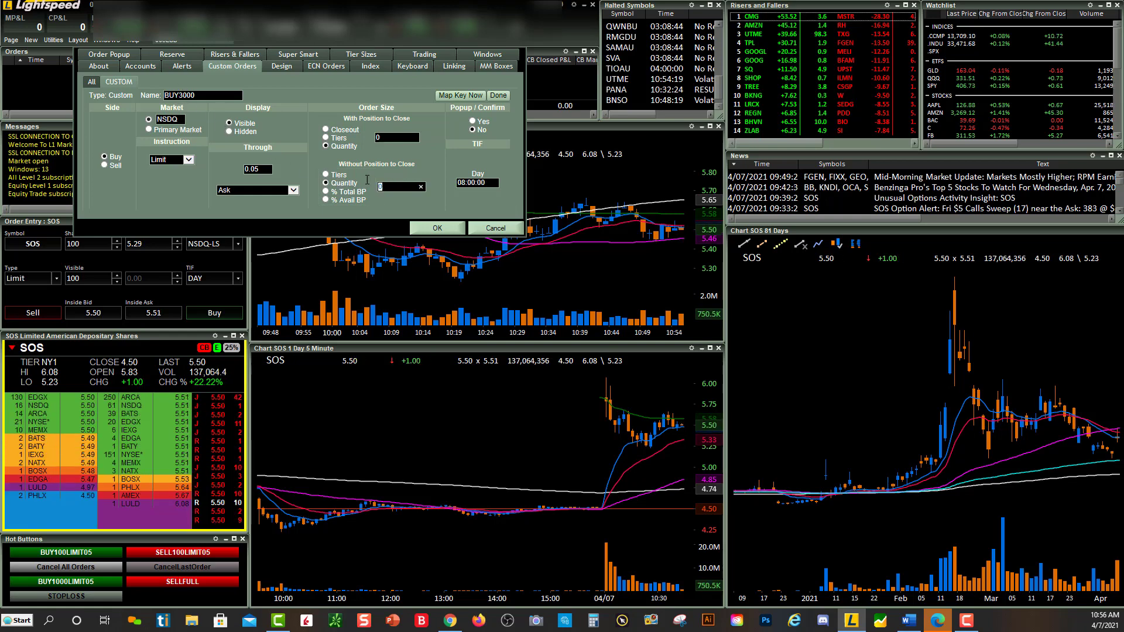
text(300)
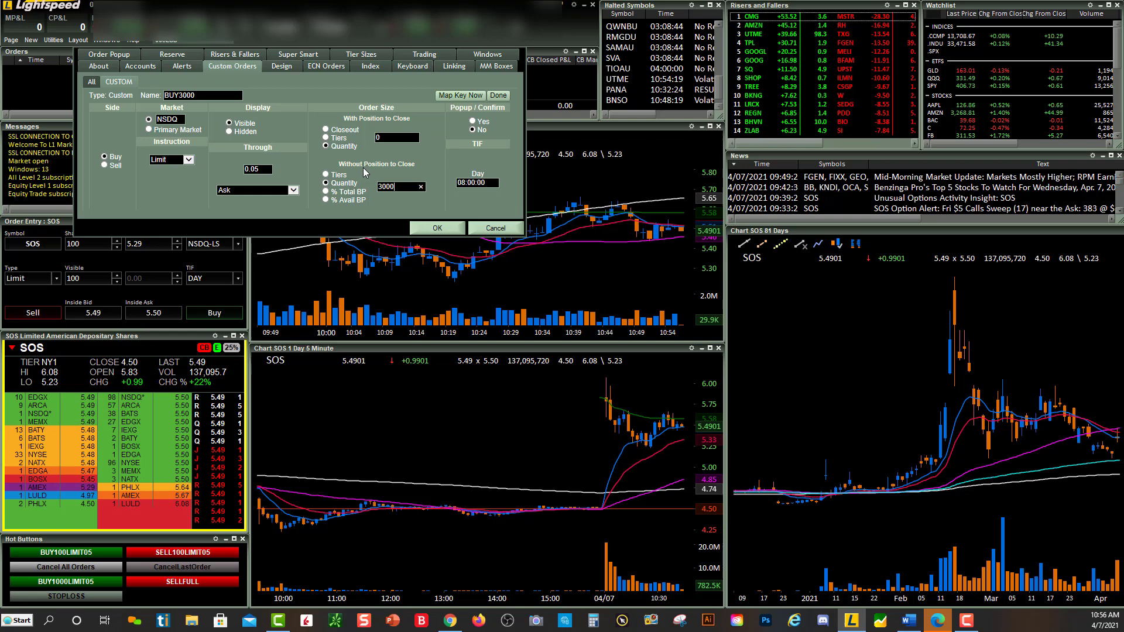
text(0)
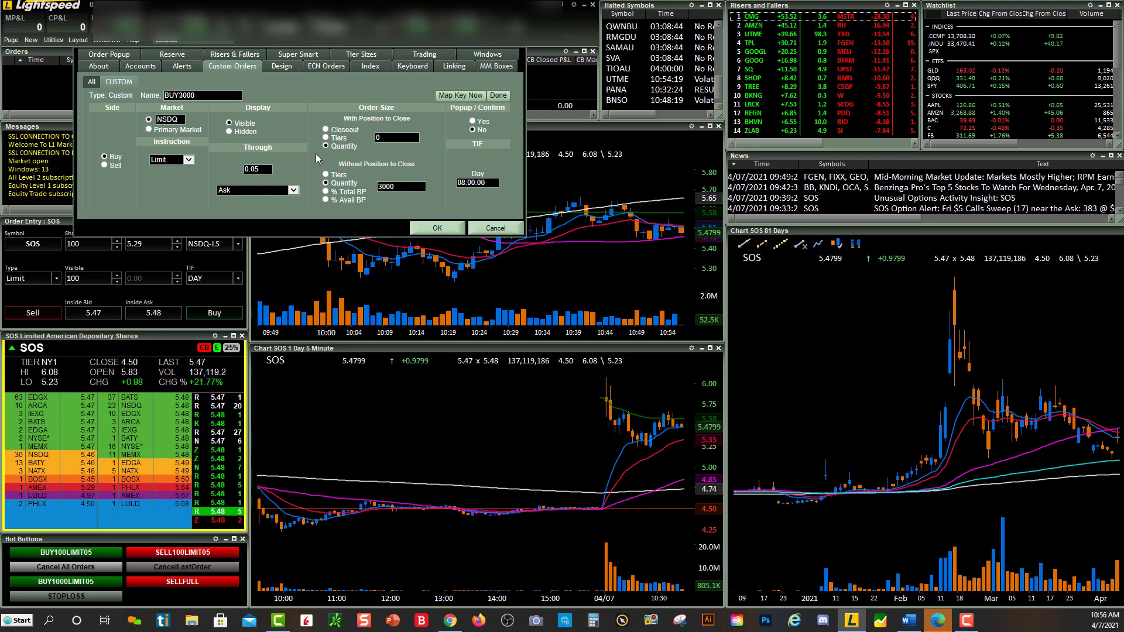
click(208, 111)
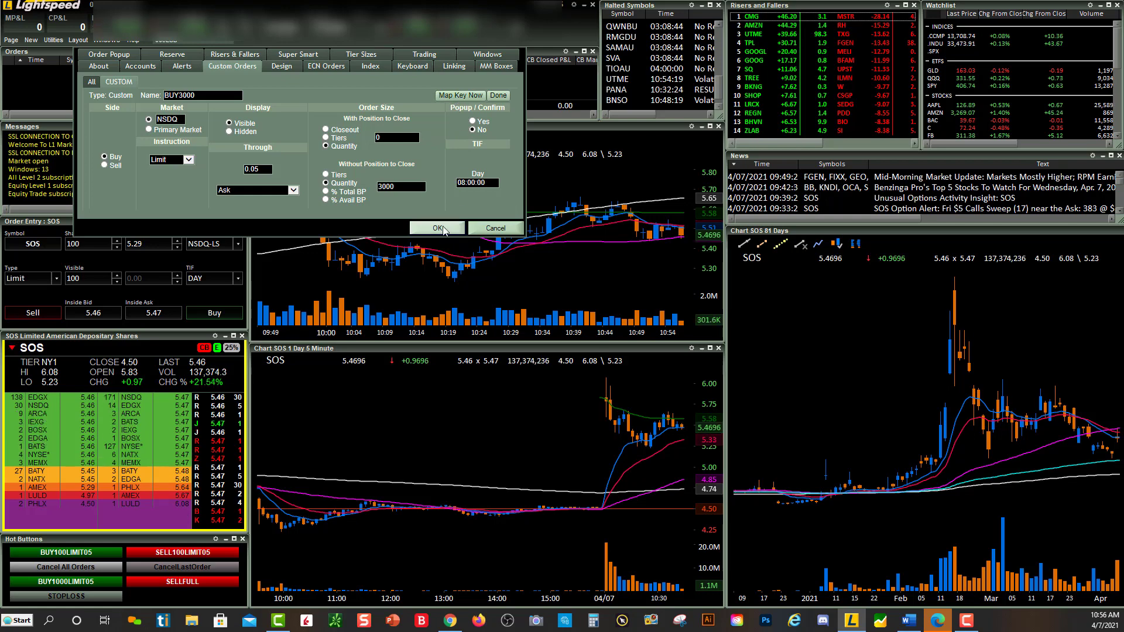
Save BUY3000, then reselect it in Custom Orders for key mapping
click(443, 229)
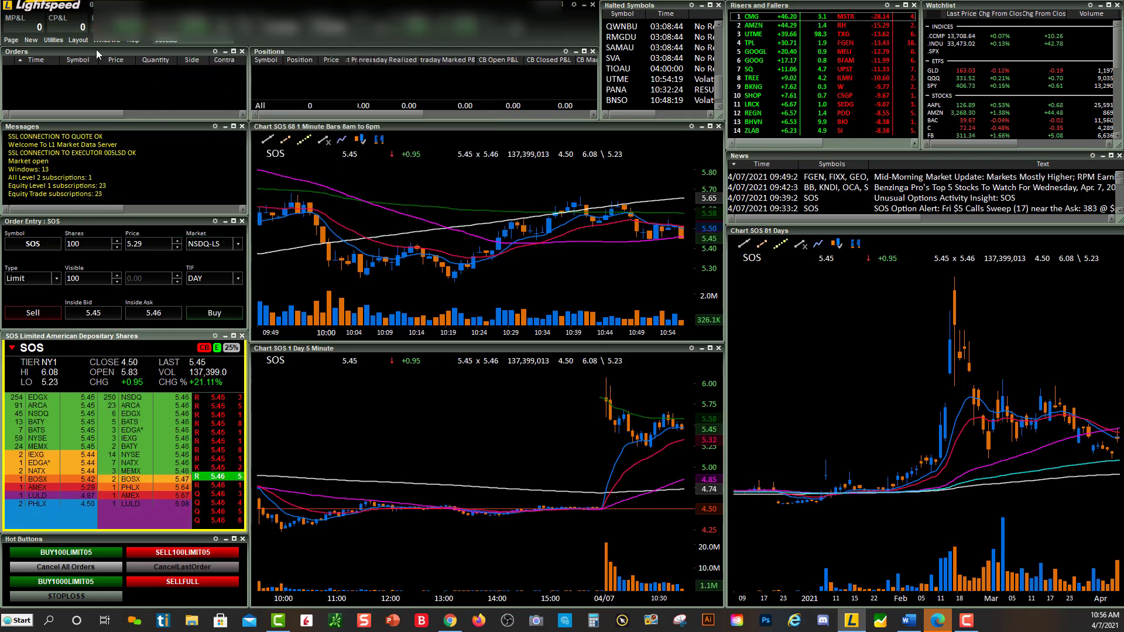
click(53, 41)
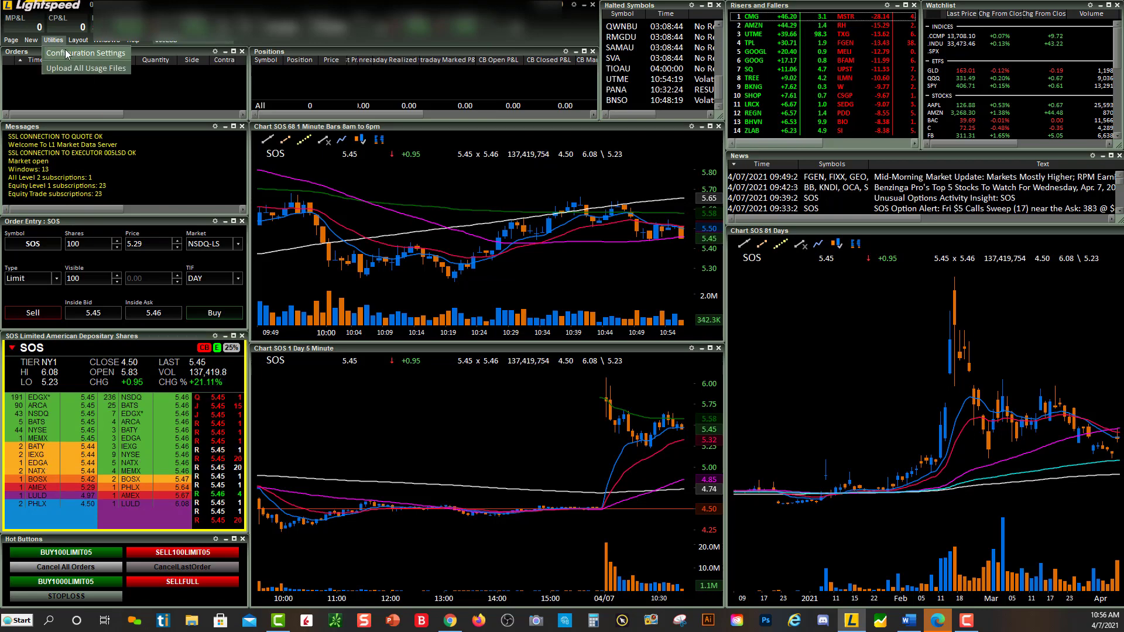
click(76, 56)
click(223, 65)
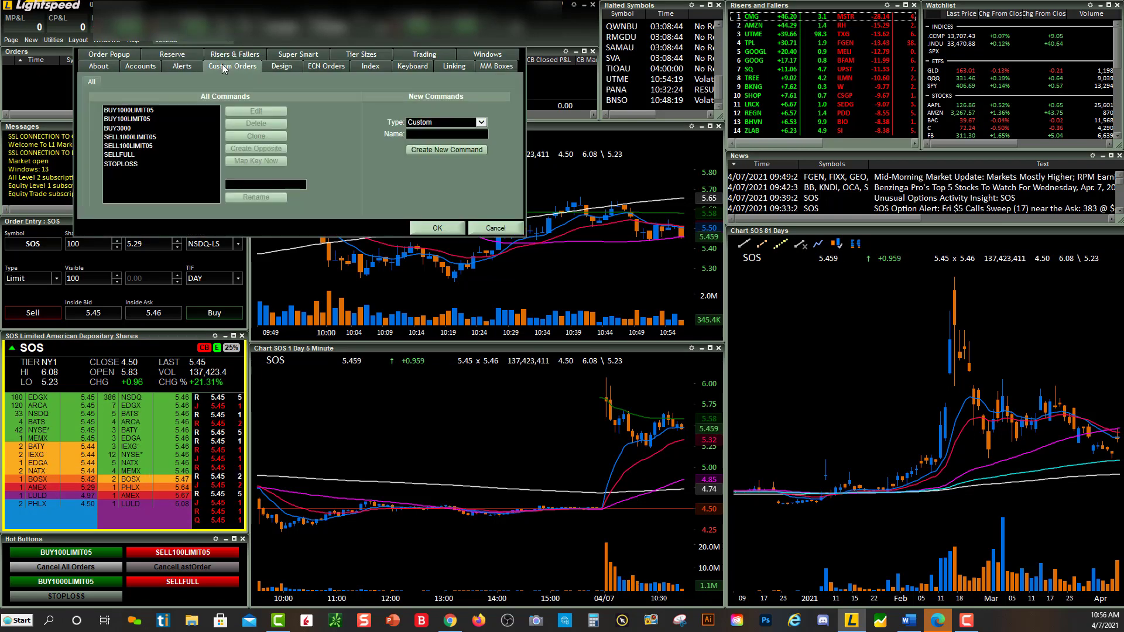
click(160, 129)
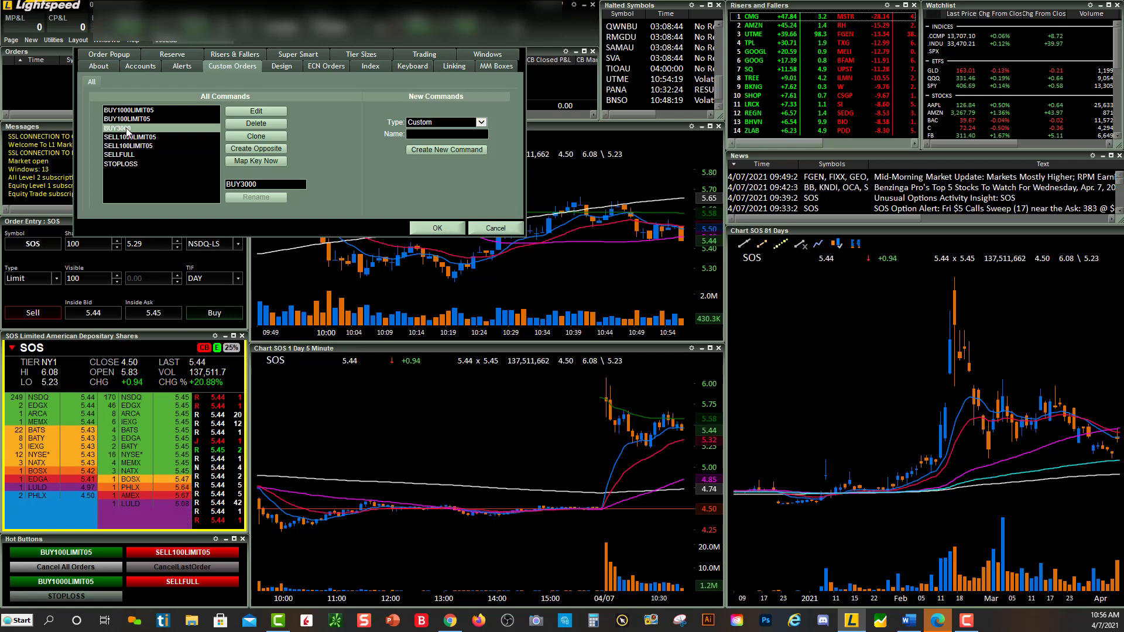
click(265, 162)
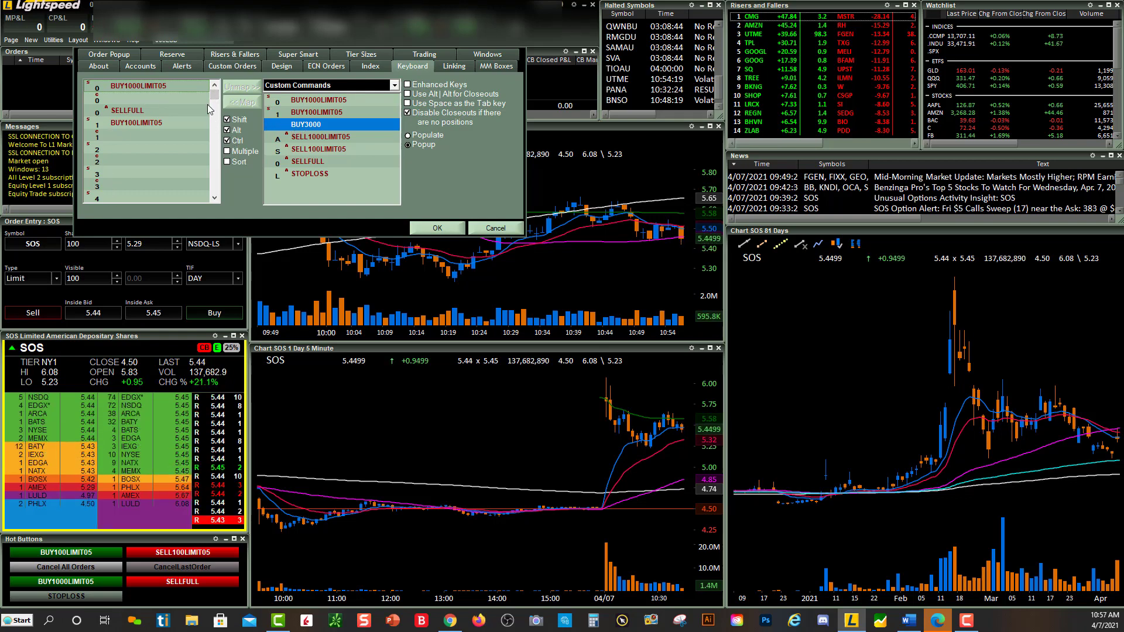
Map BUY3000 to Shift+3 with Ctrl unchecked and confirm the settings
scroll(217, 150, down, 15)
scroll(222, 153, up, 15)
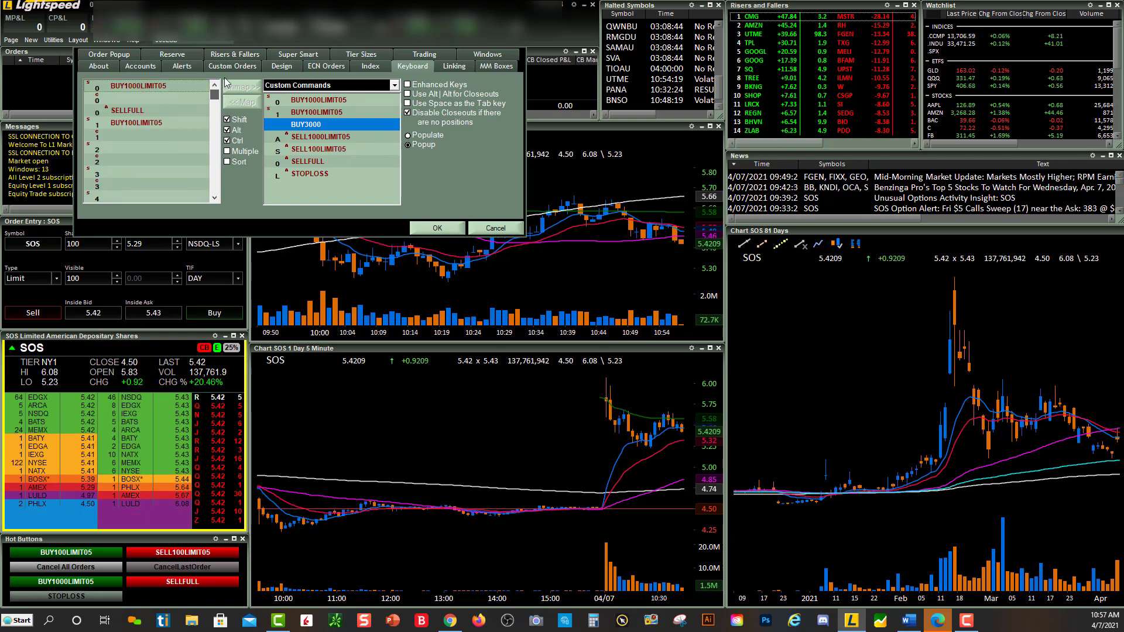
click(227, 140)
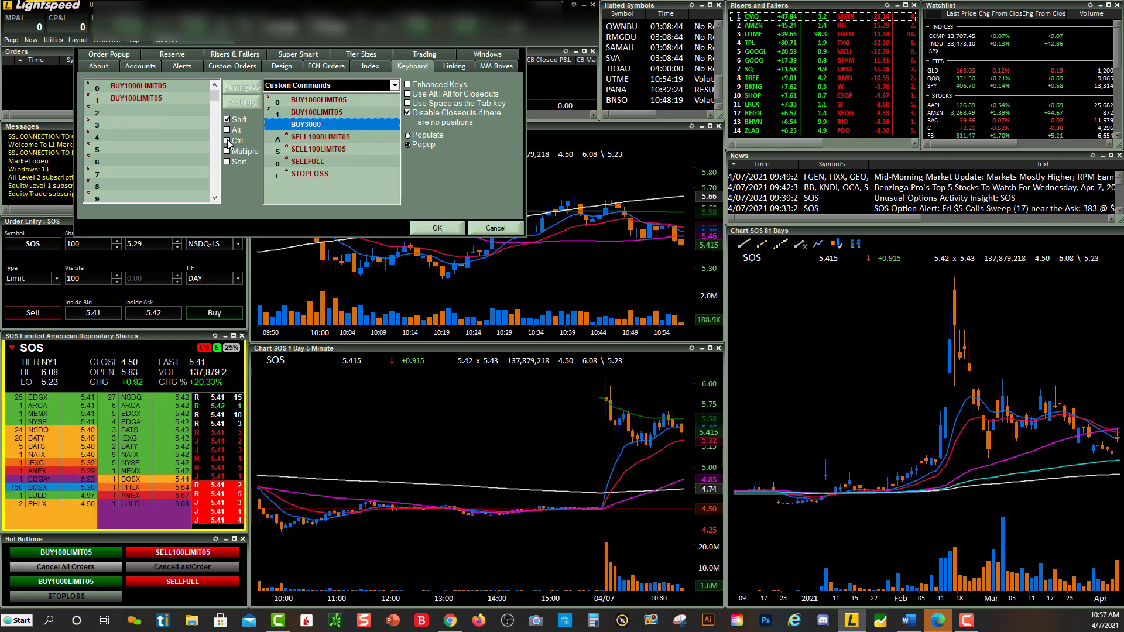
click(111, 125)
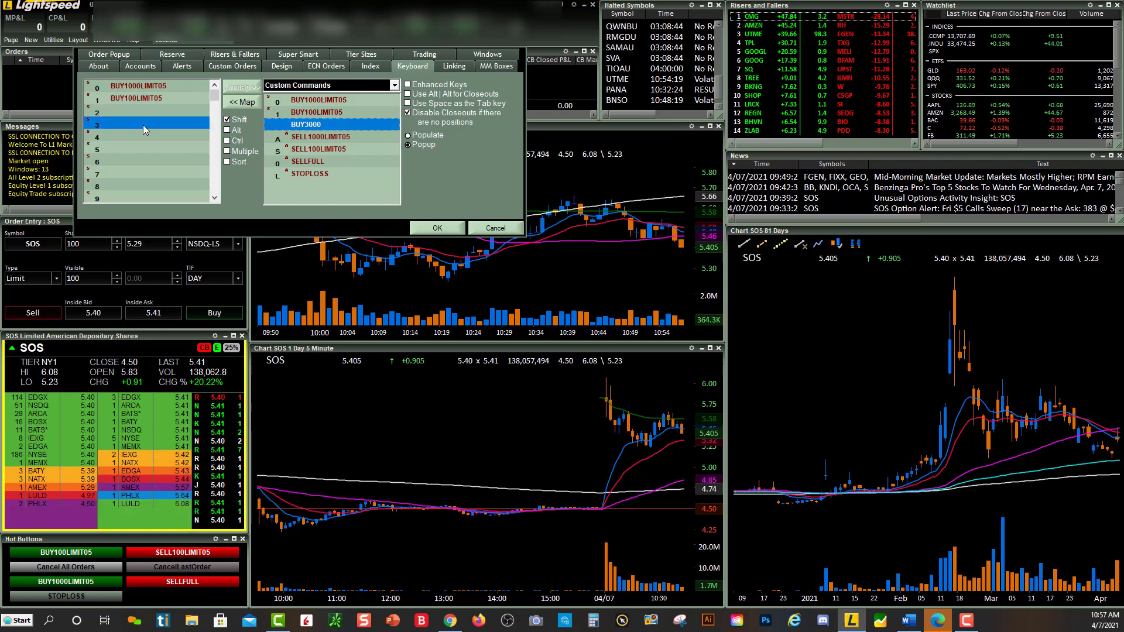
click(241, 103)
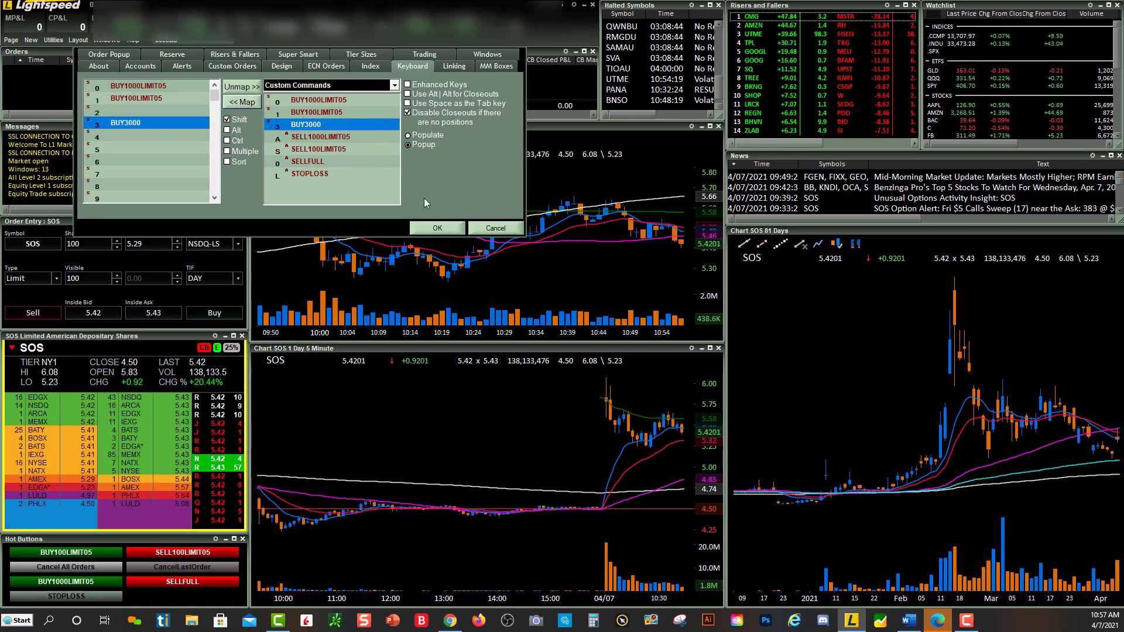
click(436, 229)
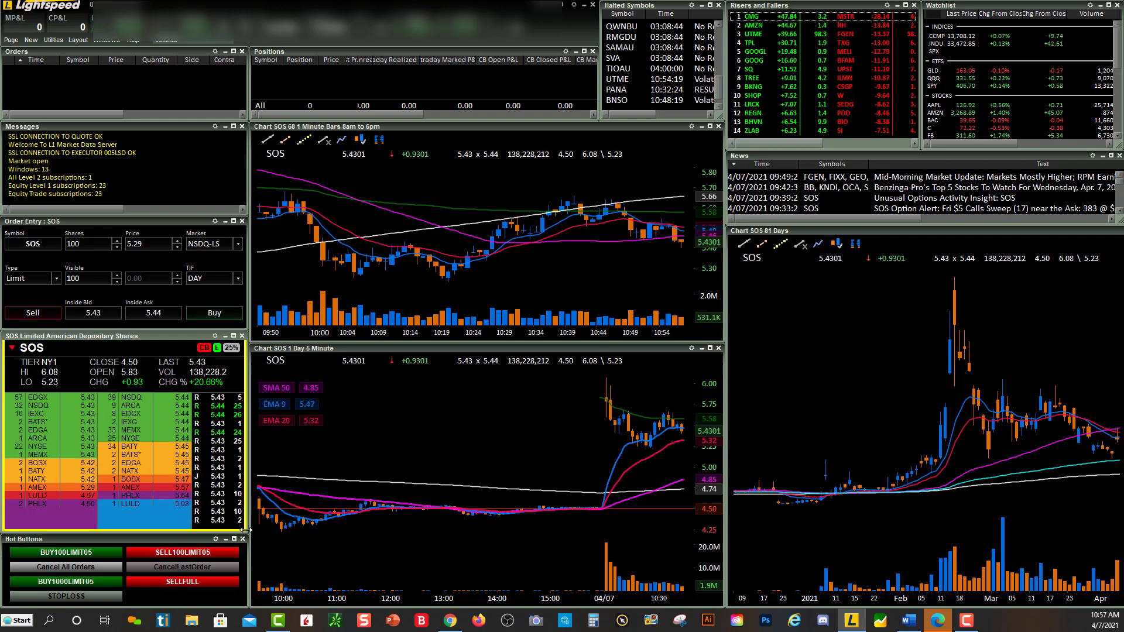
Create a new empty Hot Buttons window from the New menu
right_click(220, 602)
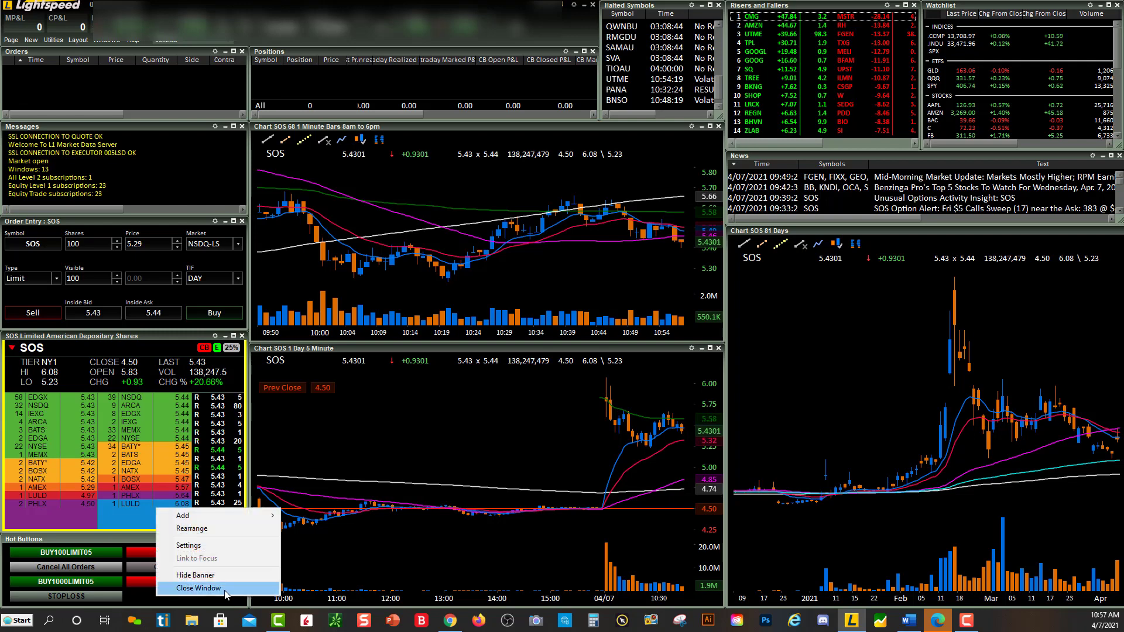
click(295, 366)
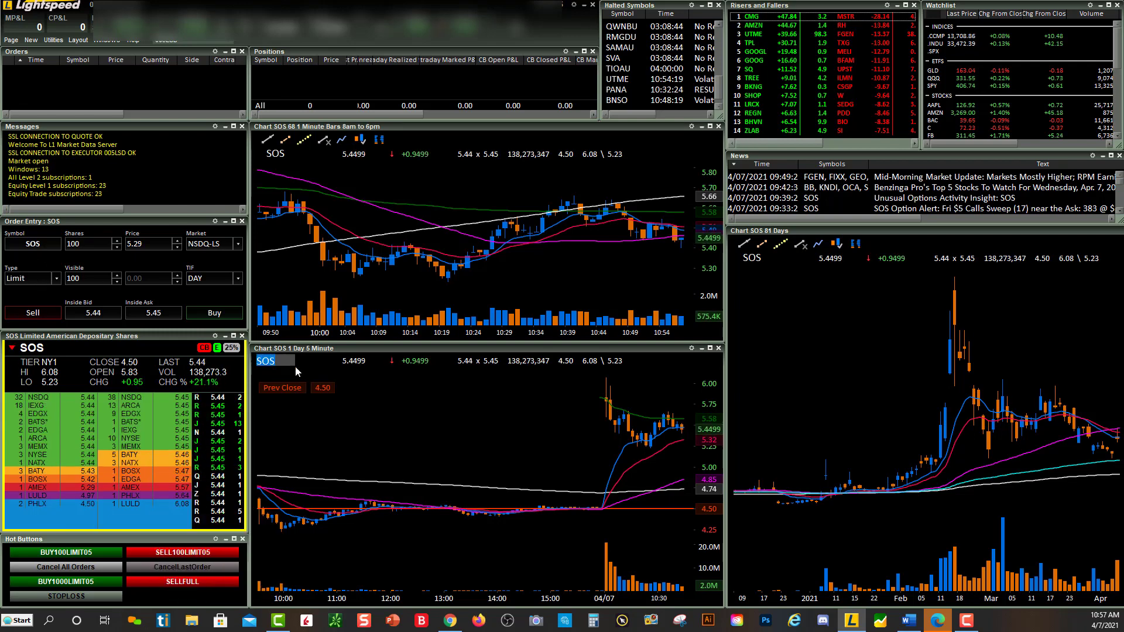
click(31, 41)
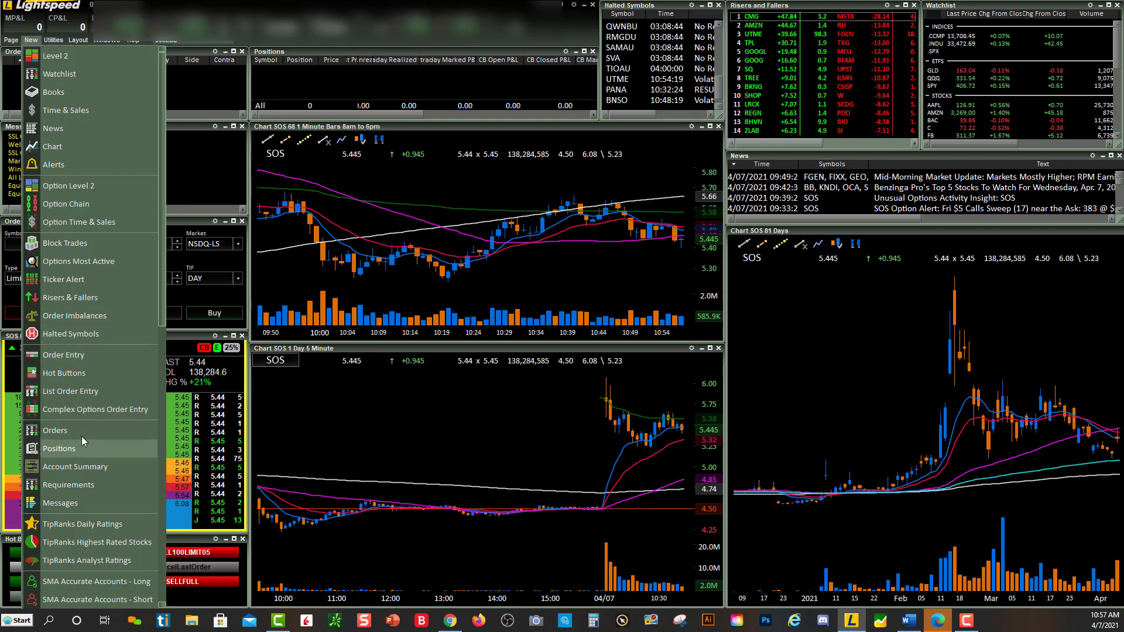
click(80, 373)
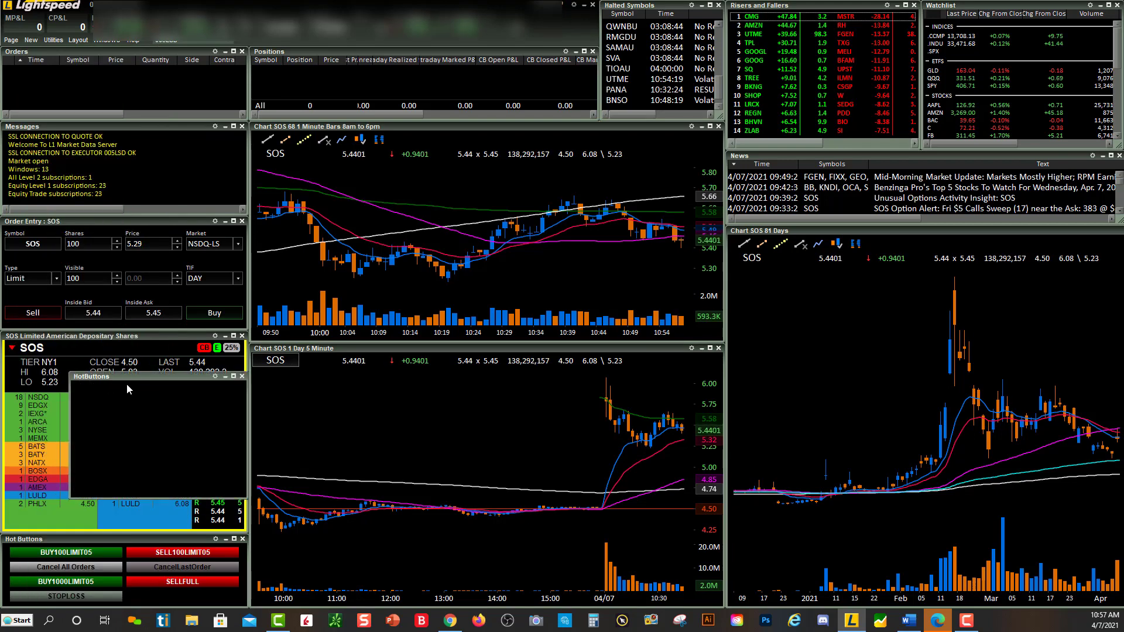
Move the new HotButtons window over the chart and open its Settings
drag(170, 380, 416, 394)
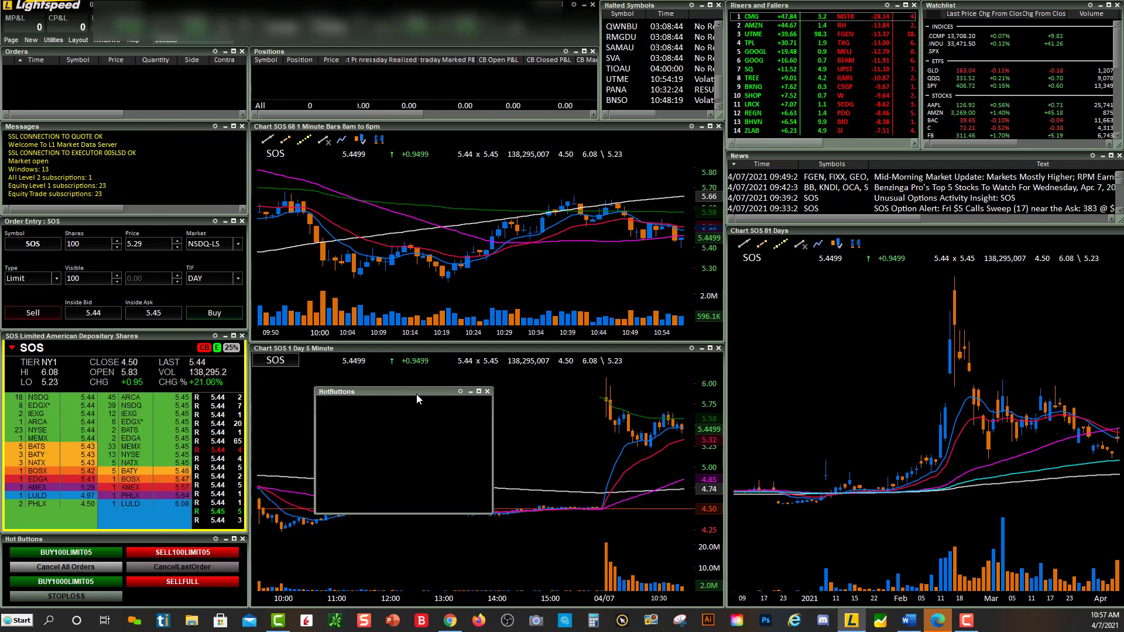
right_click(412, 413)
click(404, 451)
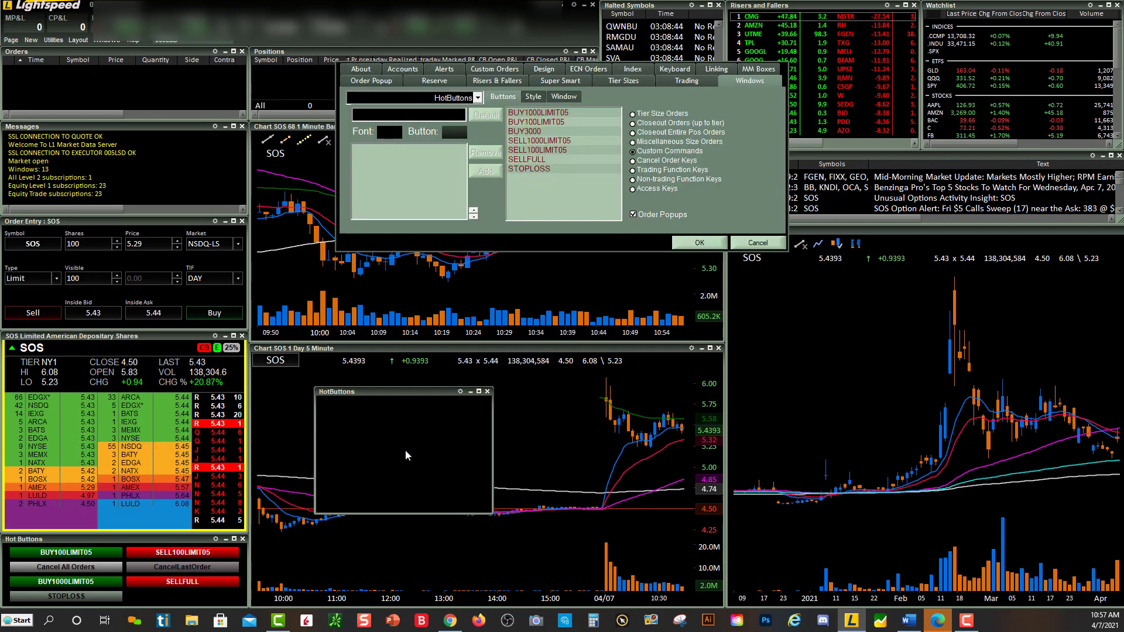
Add BUY3000 as a button with a dark green background and white text, then apply
click(530, 131)
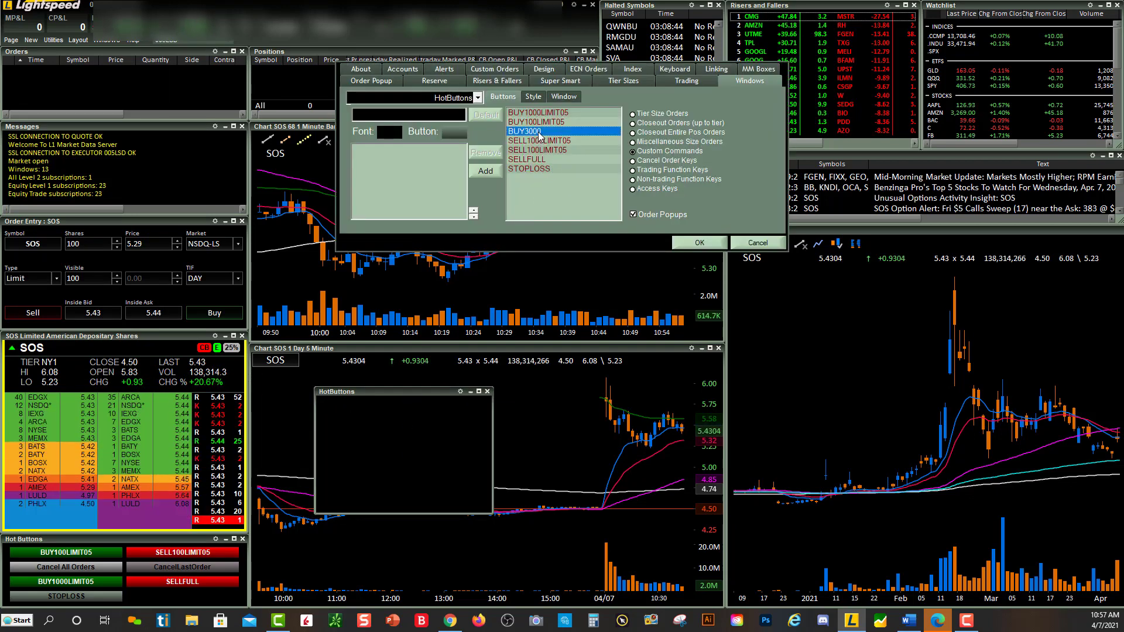
click(498, 169)
click(454, 132)
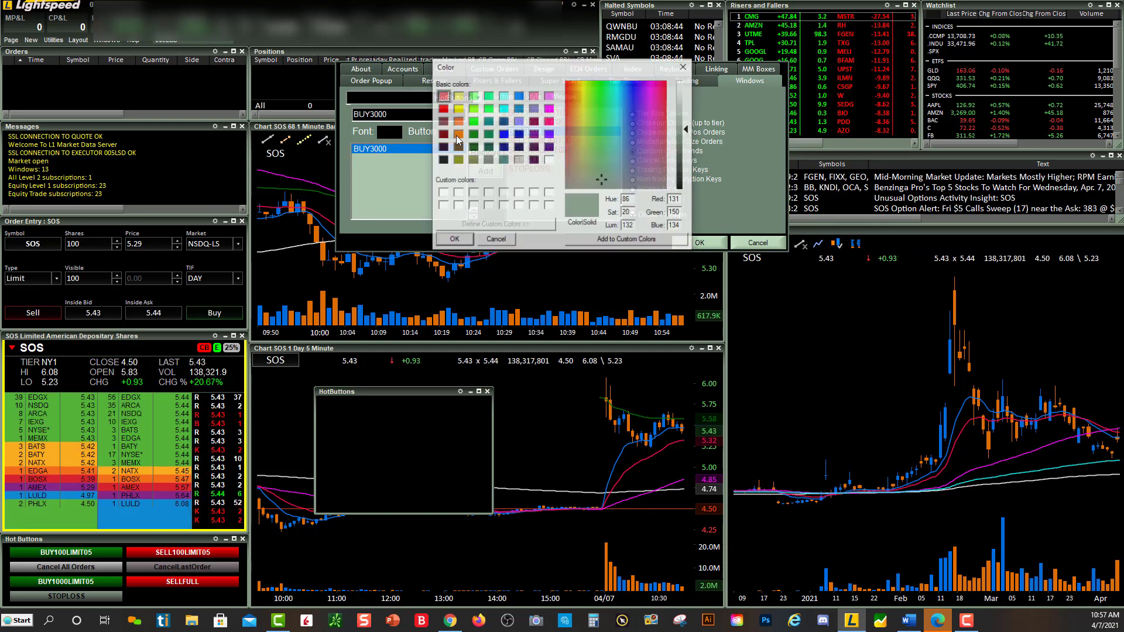
click(473, 134)
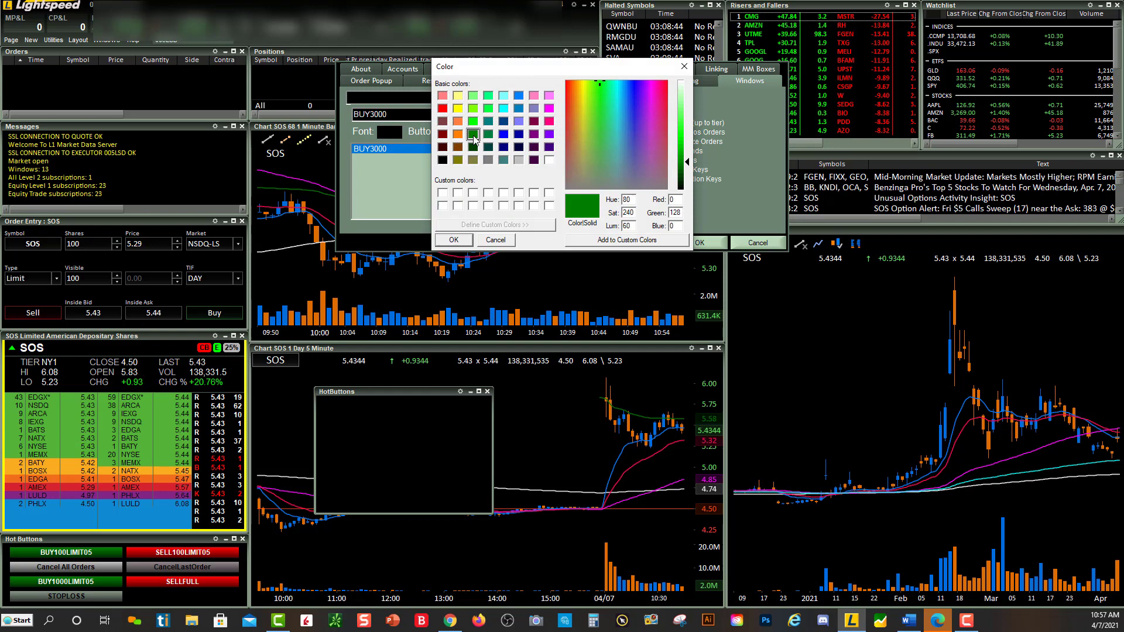
click(467, 242)
click(398, 131)
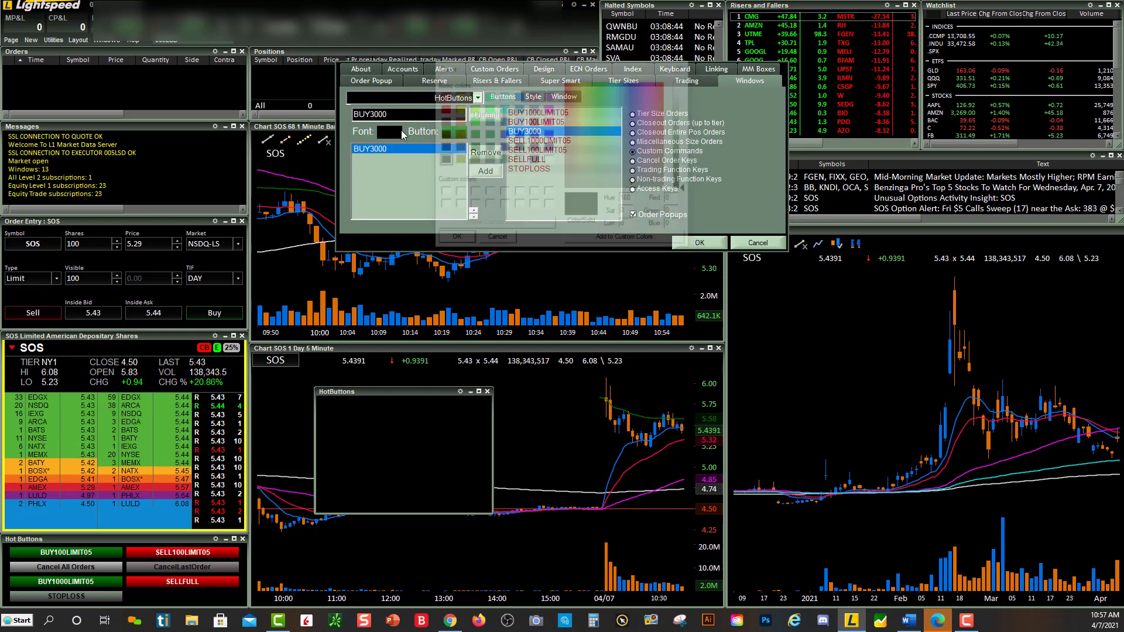
click(550, 160)
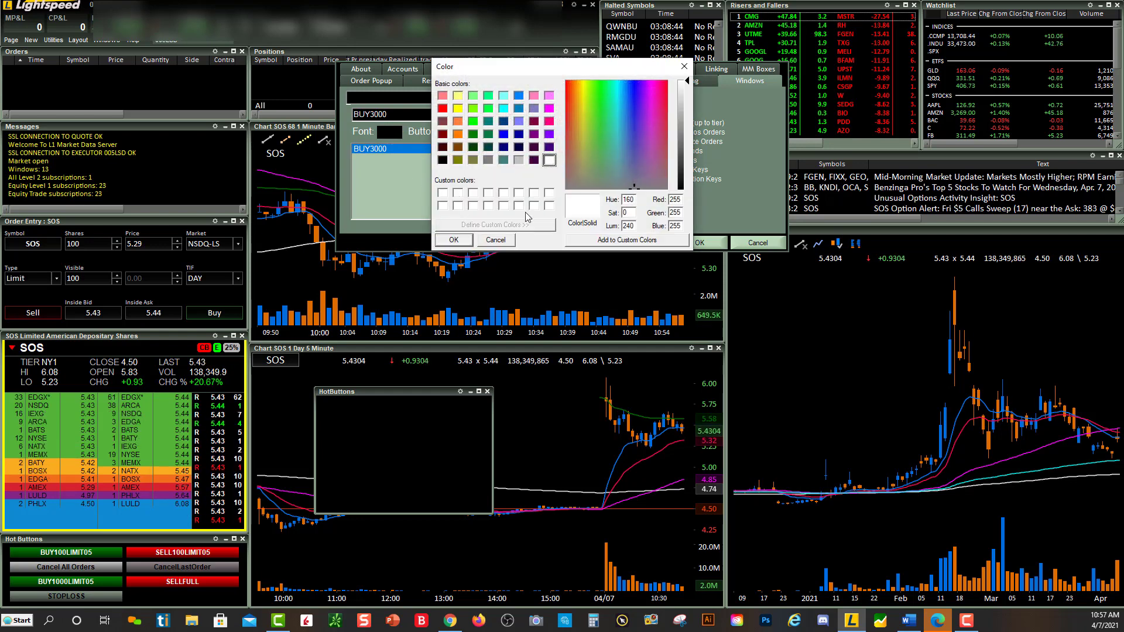
click(454, 241)
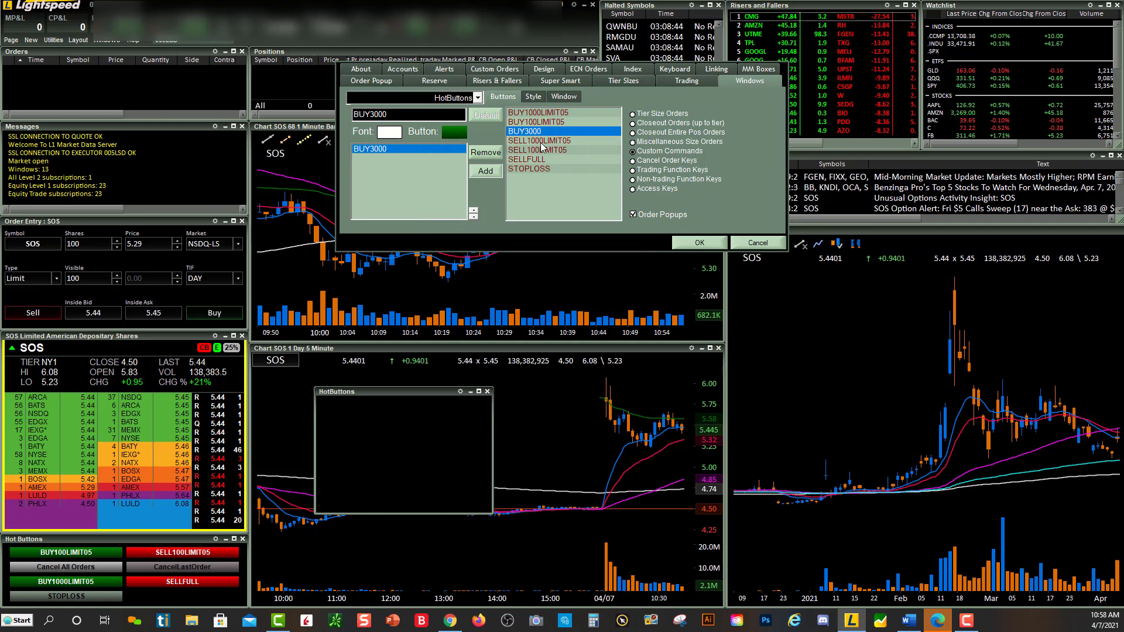
click(486, 170)
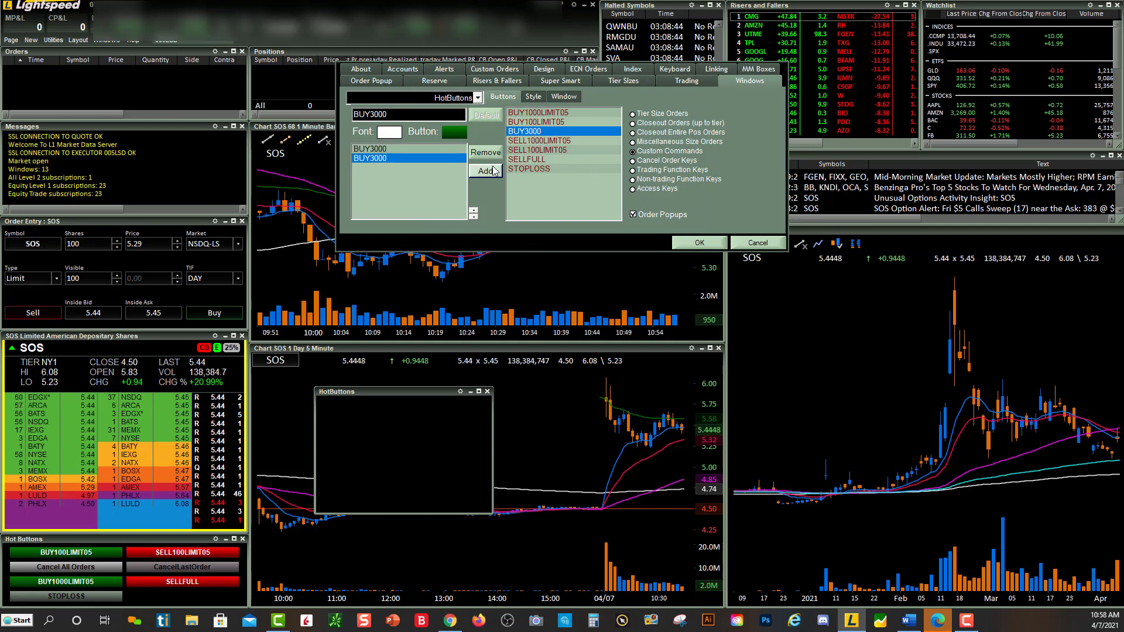
click(481, 153)
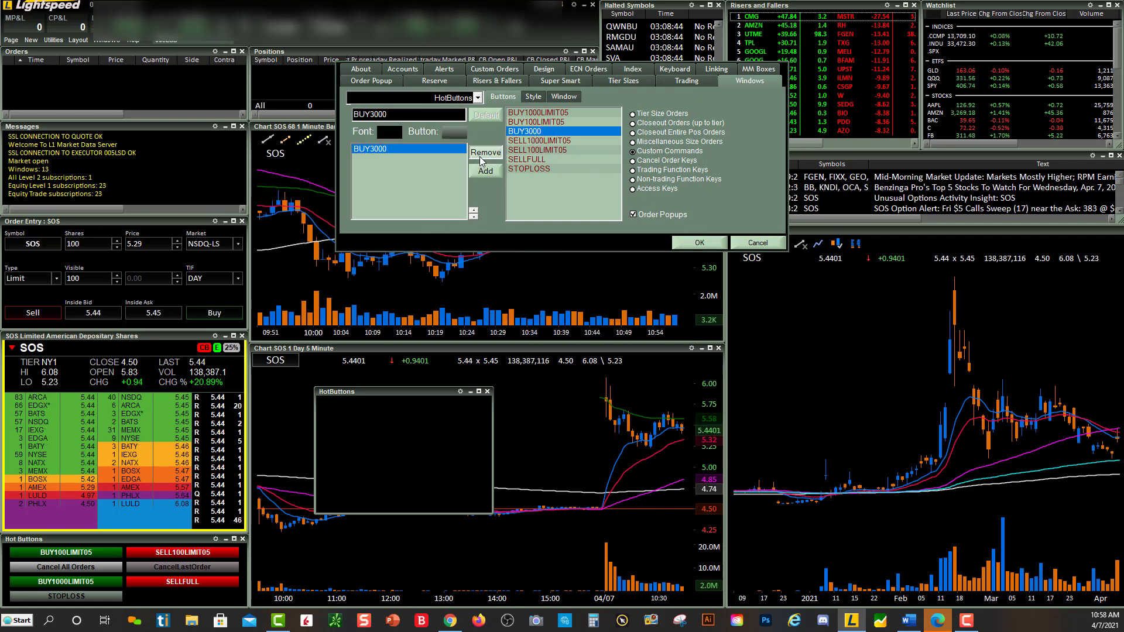
click(698, 243)
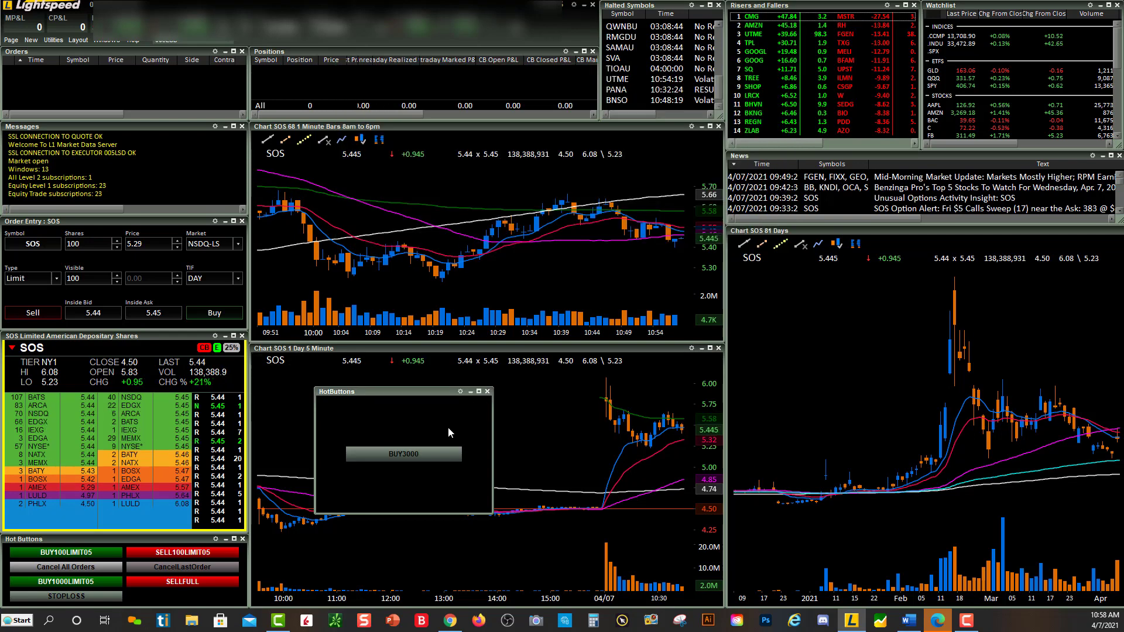
Reopen the settings and reapply dark green background and white font to BUY3000
right_click(472, 437)
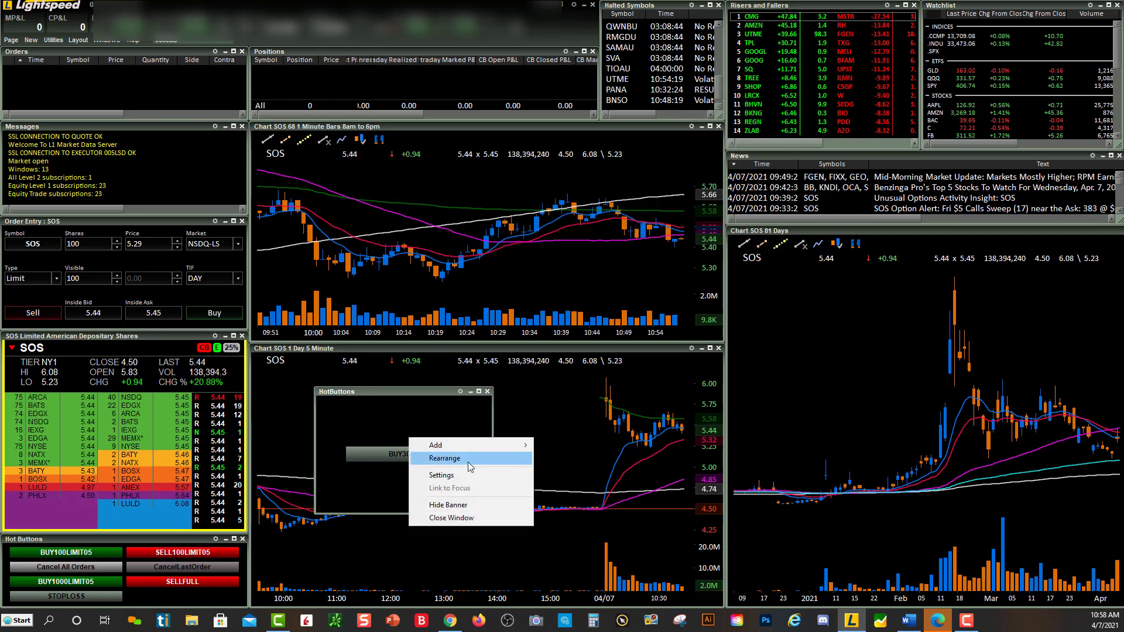
click(457, 475)
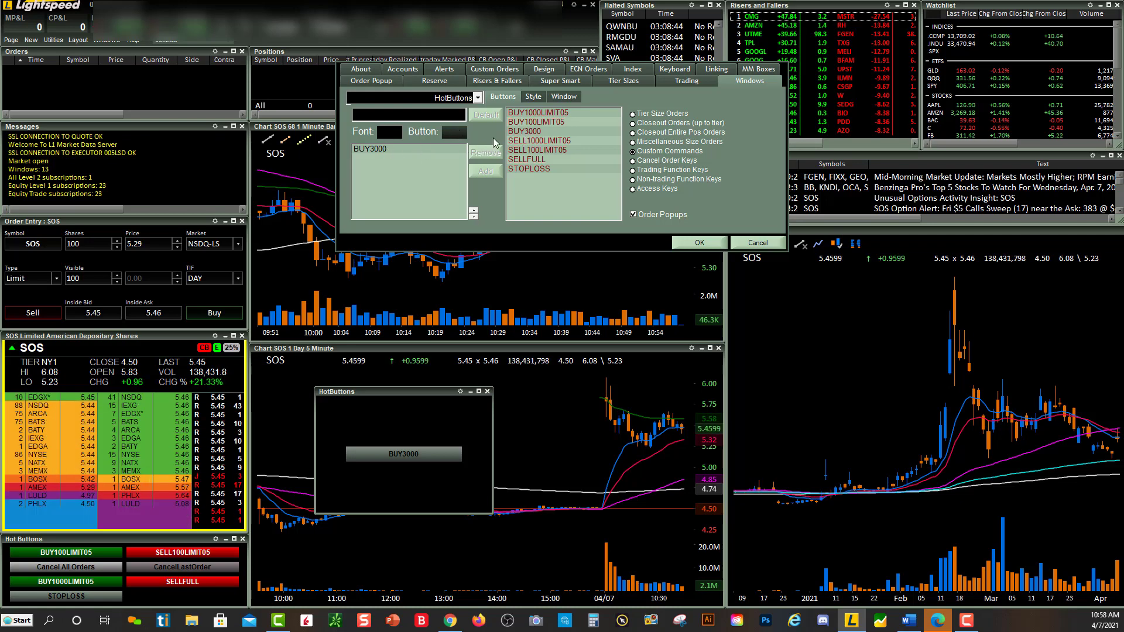
click(388, 148)
click(451, 131)
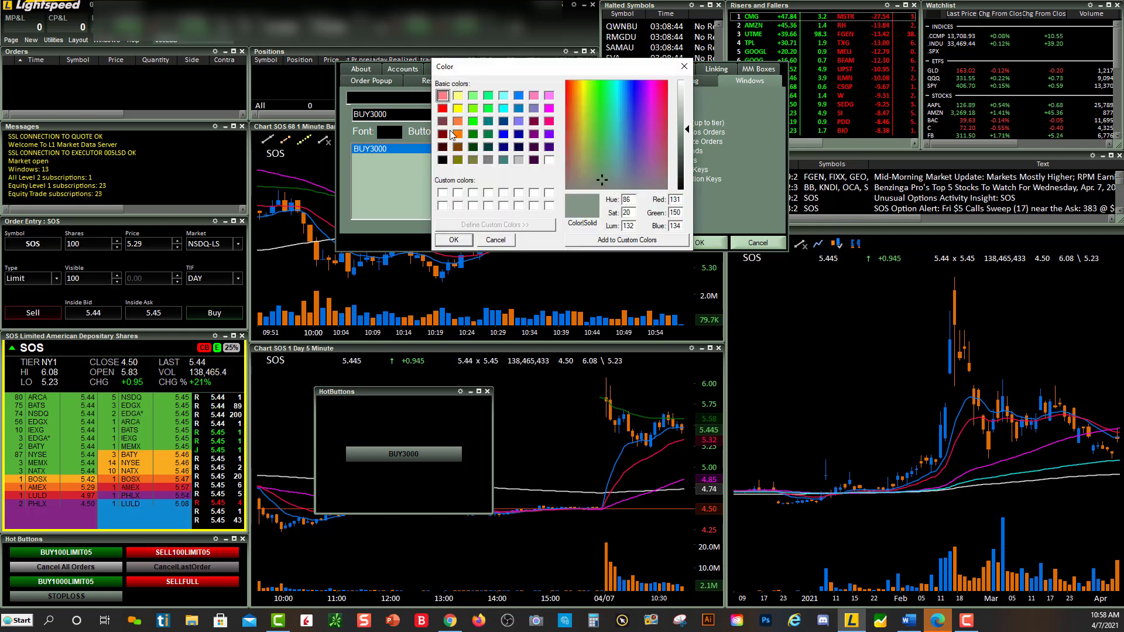
click(473, 134)
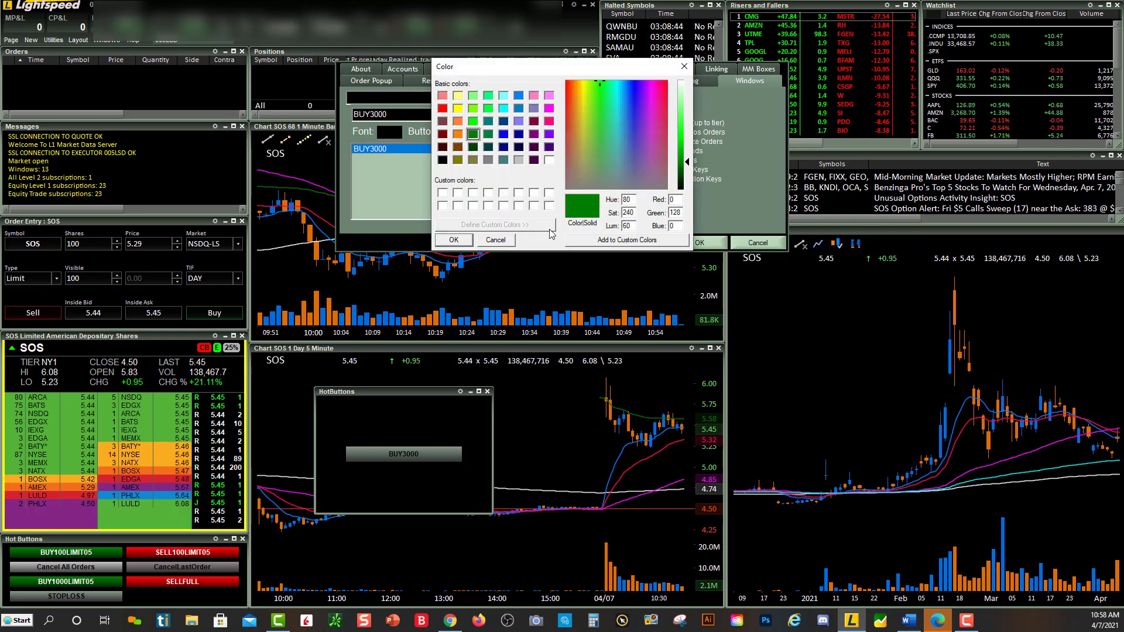
click(453, 240)
click(389, 131)
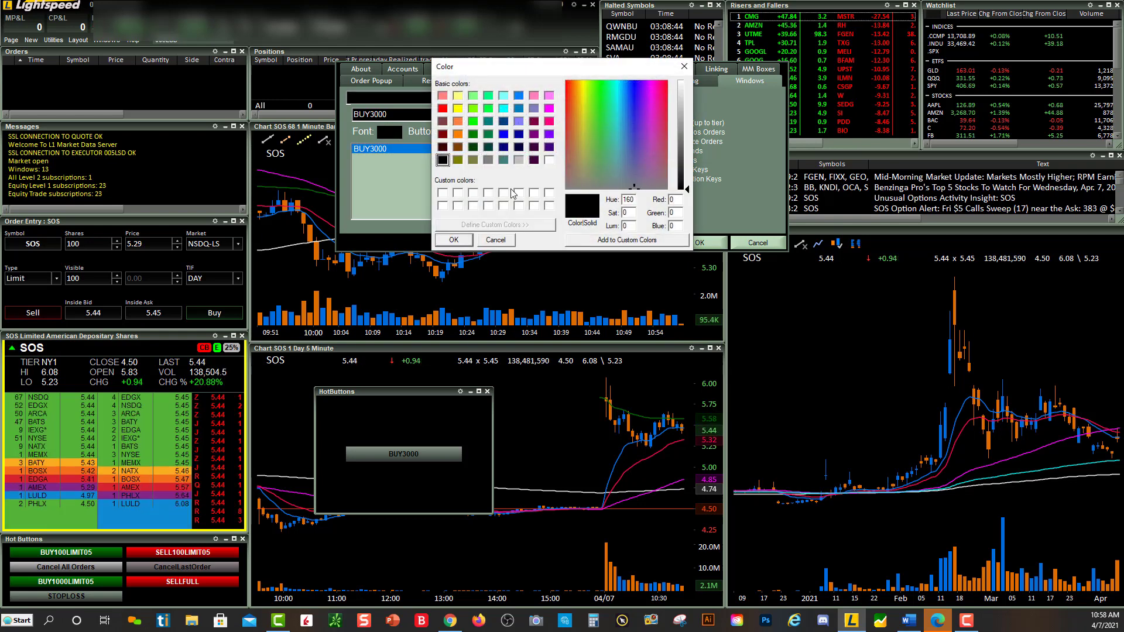
click(549, 160)
click(453, 240)
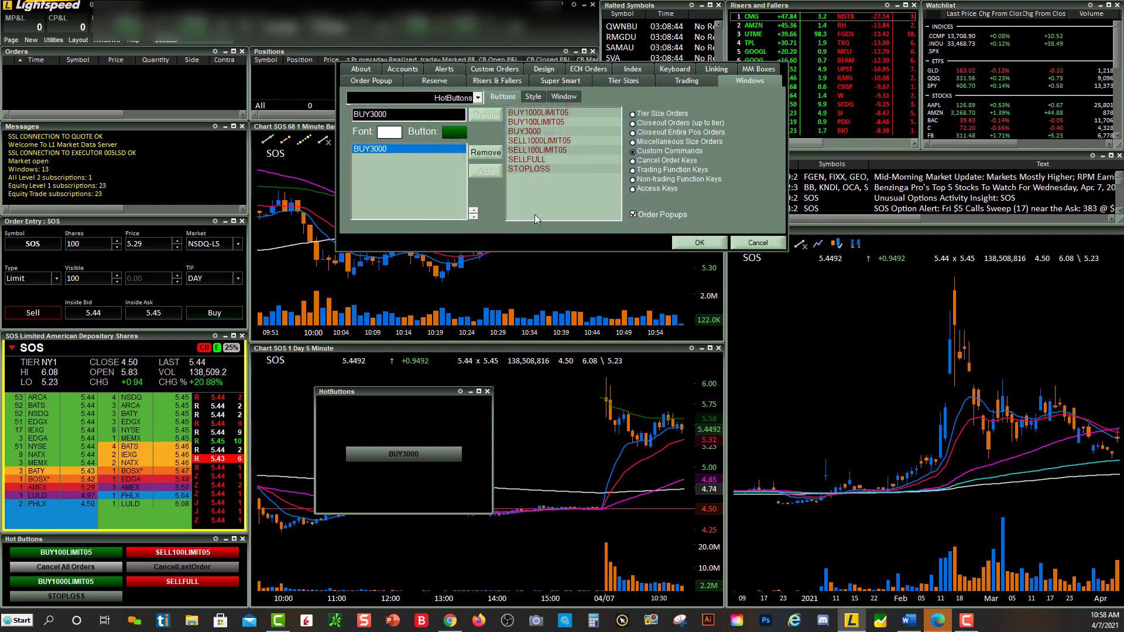
click(700, 242)
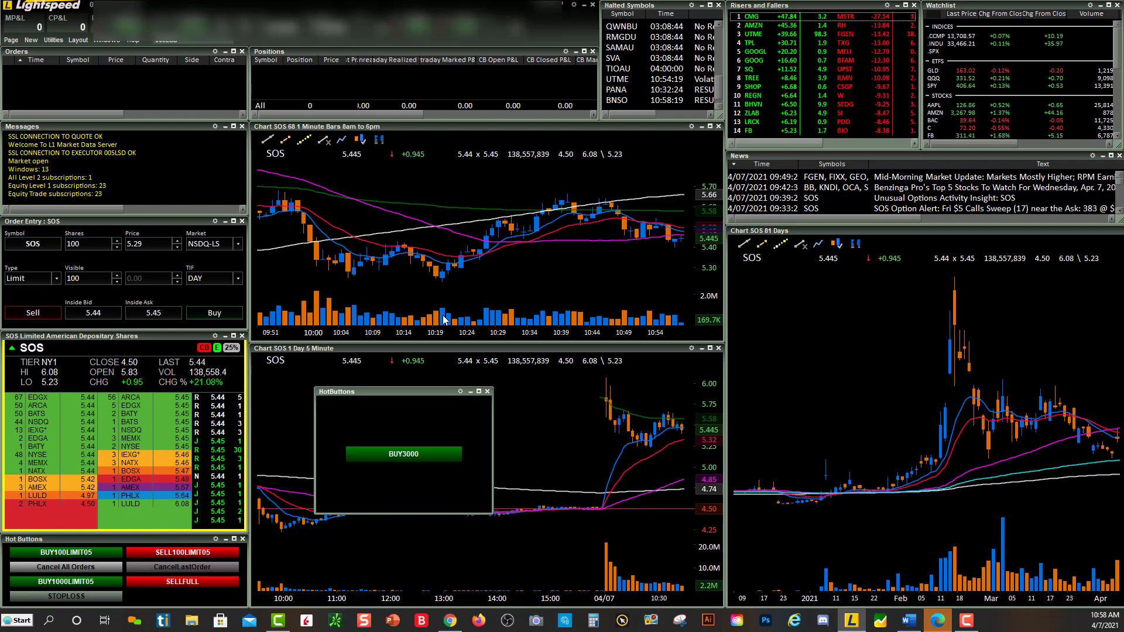
Close the floating BUY3000 HotButtons window, leaving the Layout menu unused
click(487, 392)
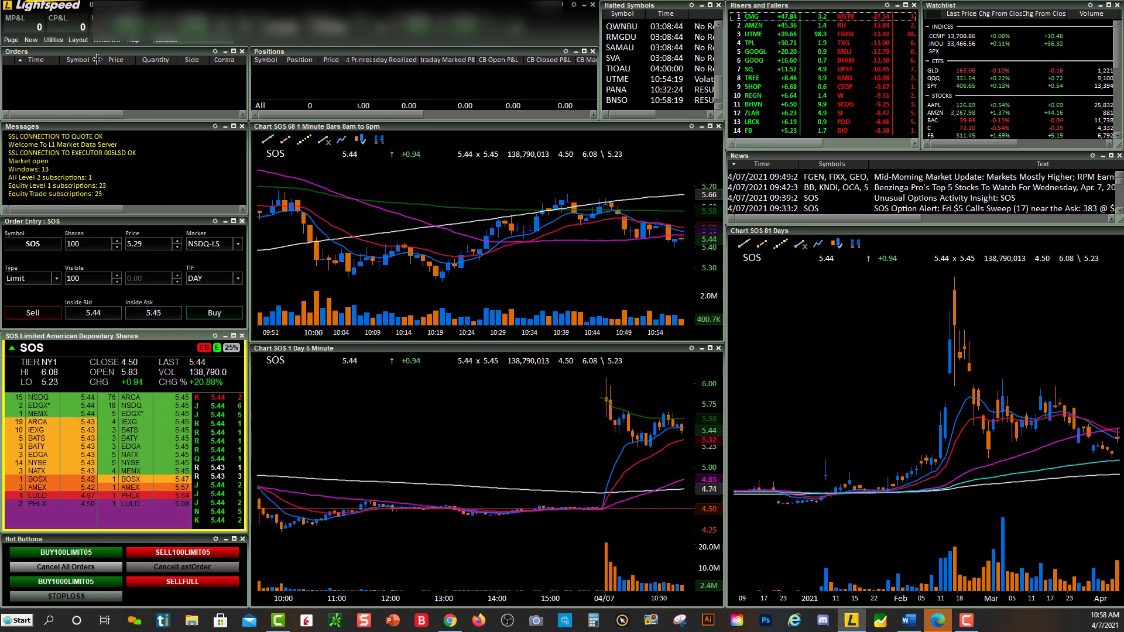
click(79, 40)
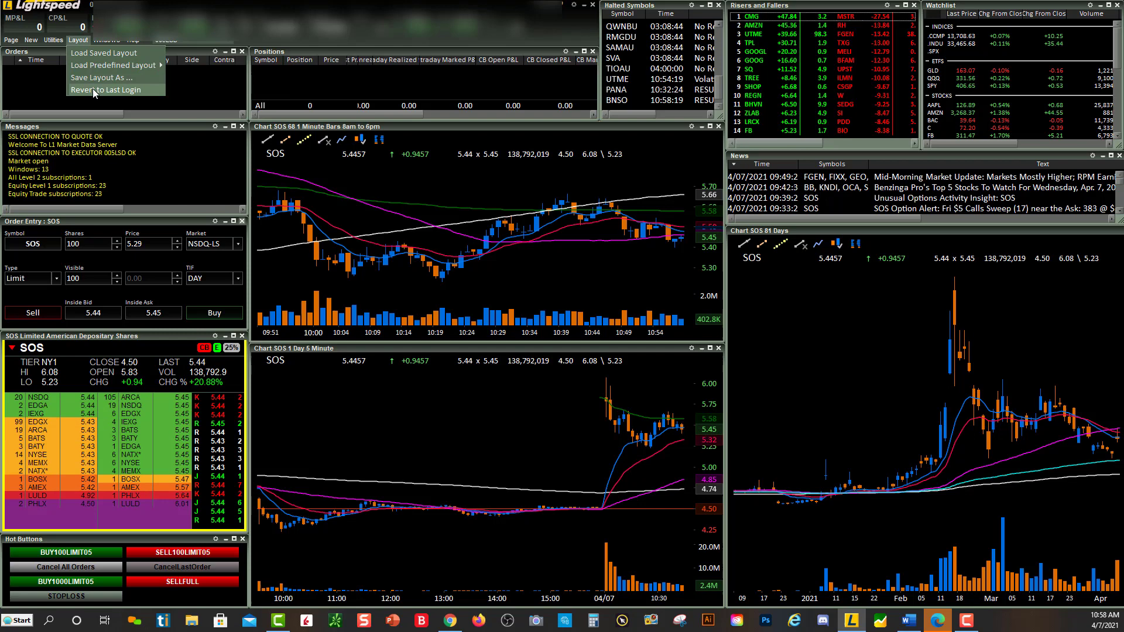
click(328, 136)
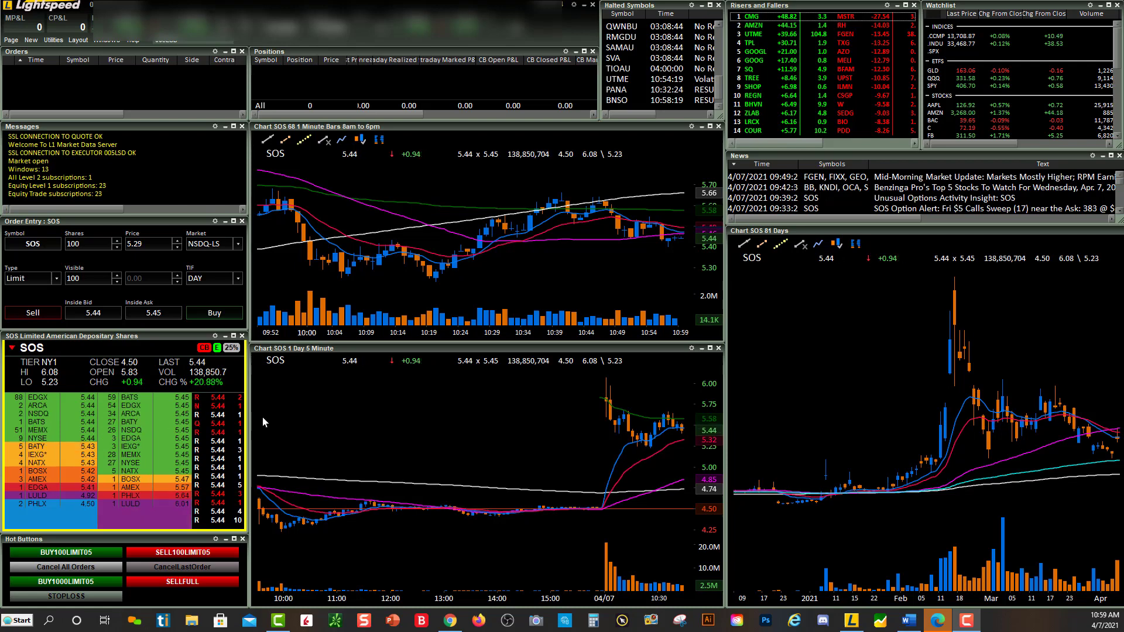
right_click(164, 598)
click(153, 552)
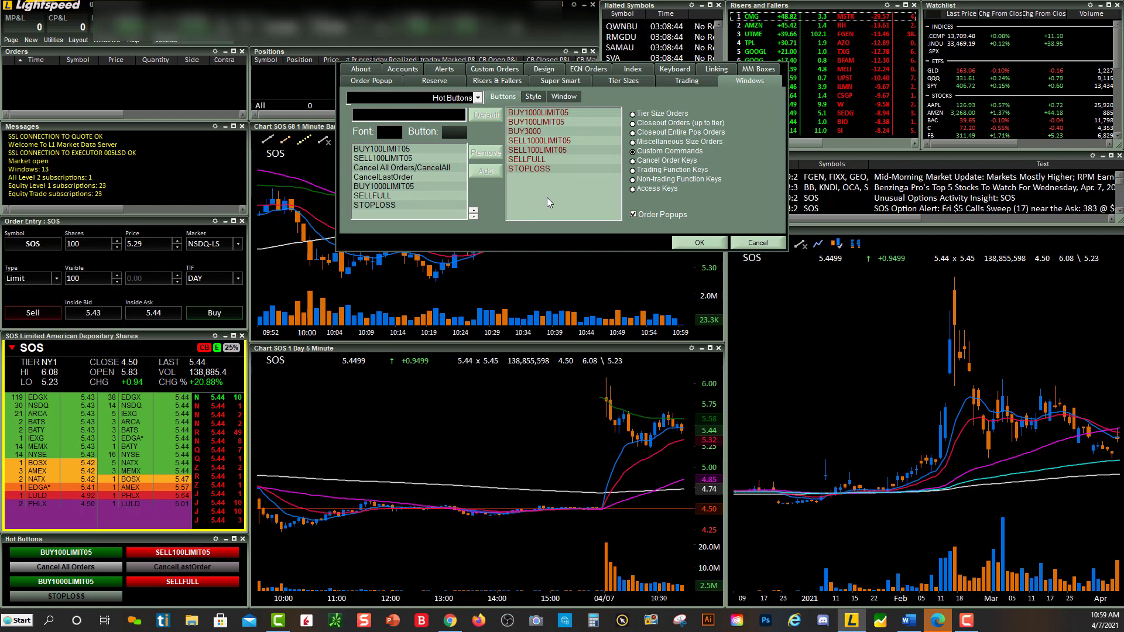
click(539, 133)
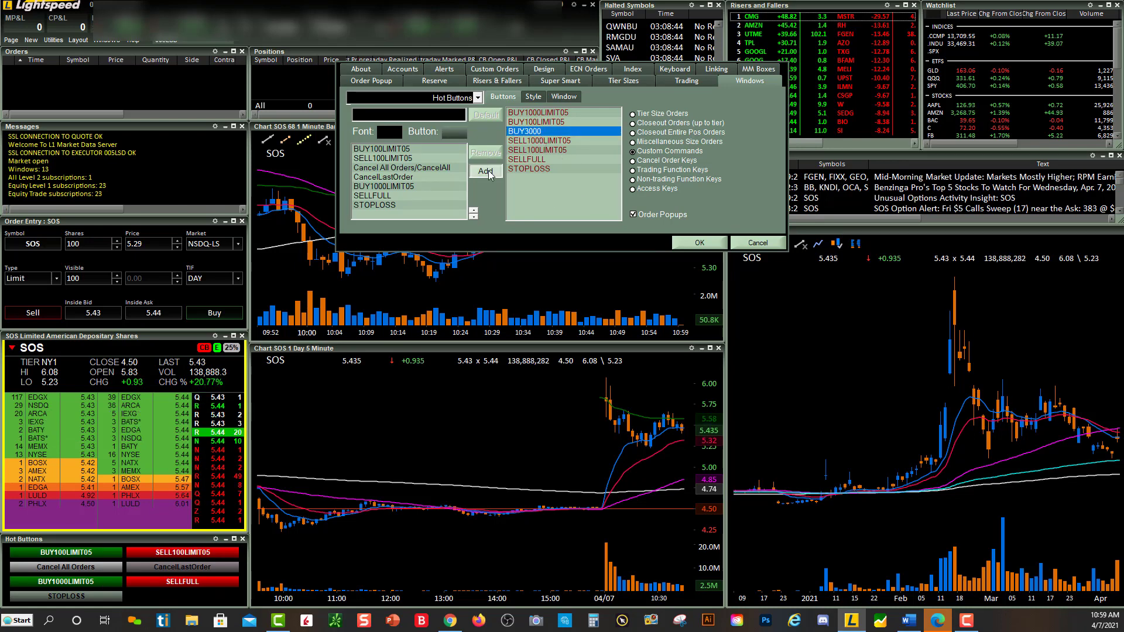
click(485, 171)
click(699, 242)
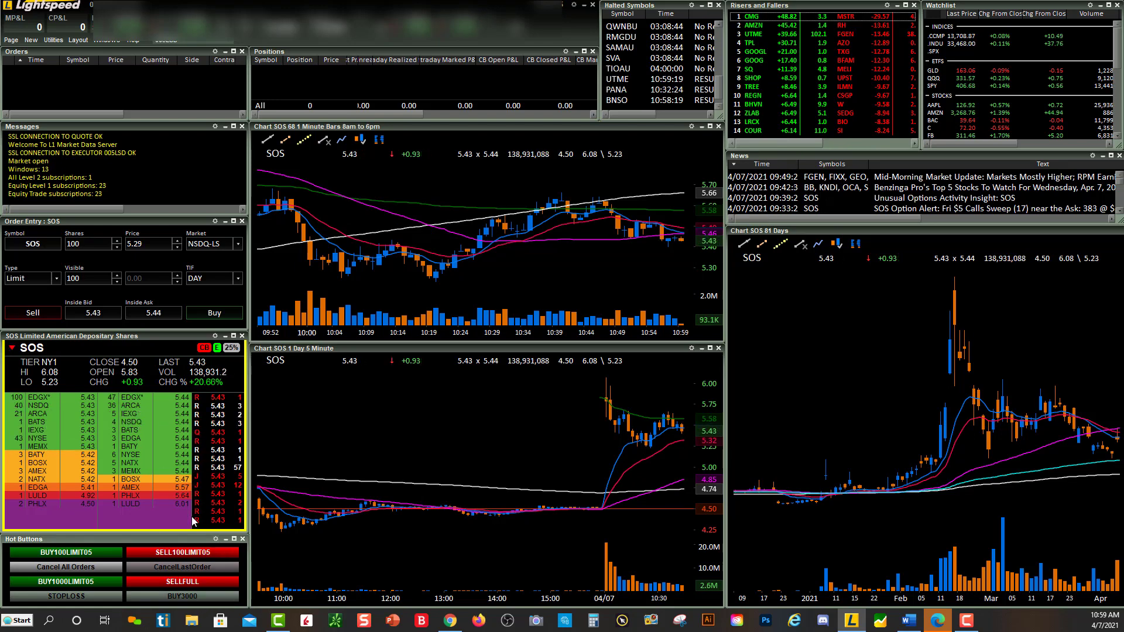
right_click(241, 580)
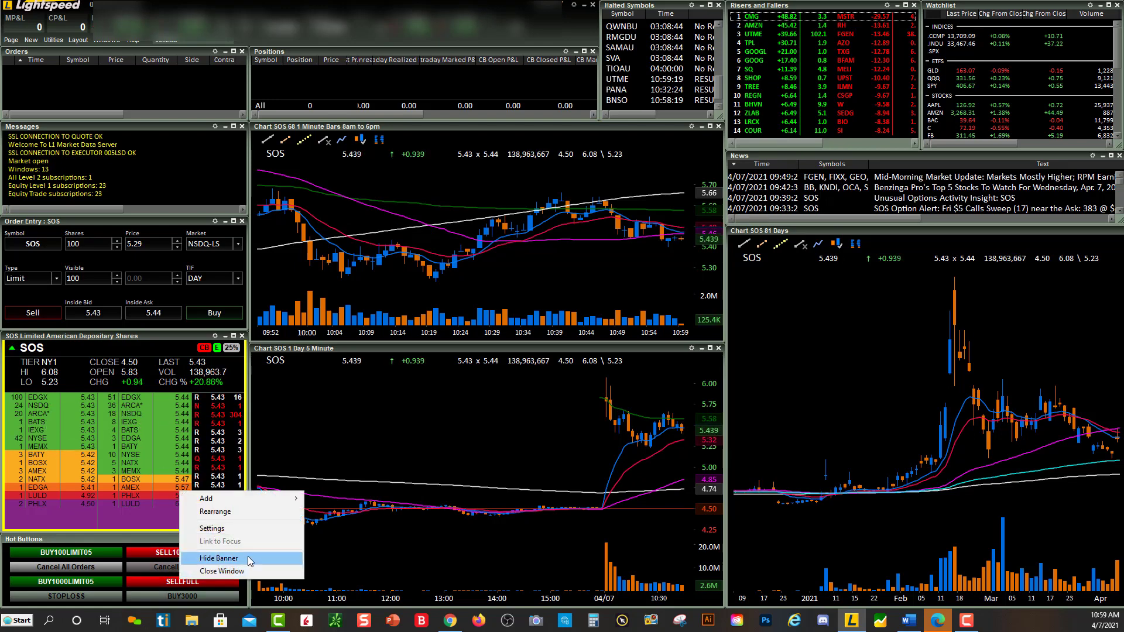
click(228, 529)
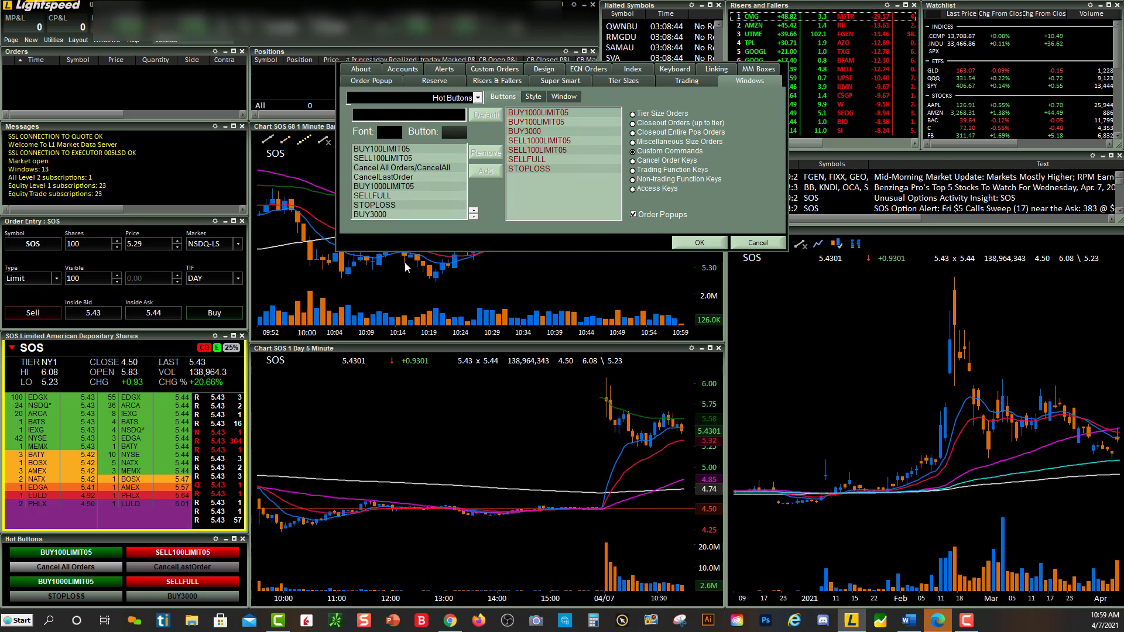
click(413, 213)
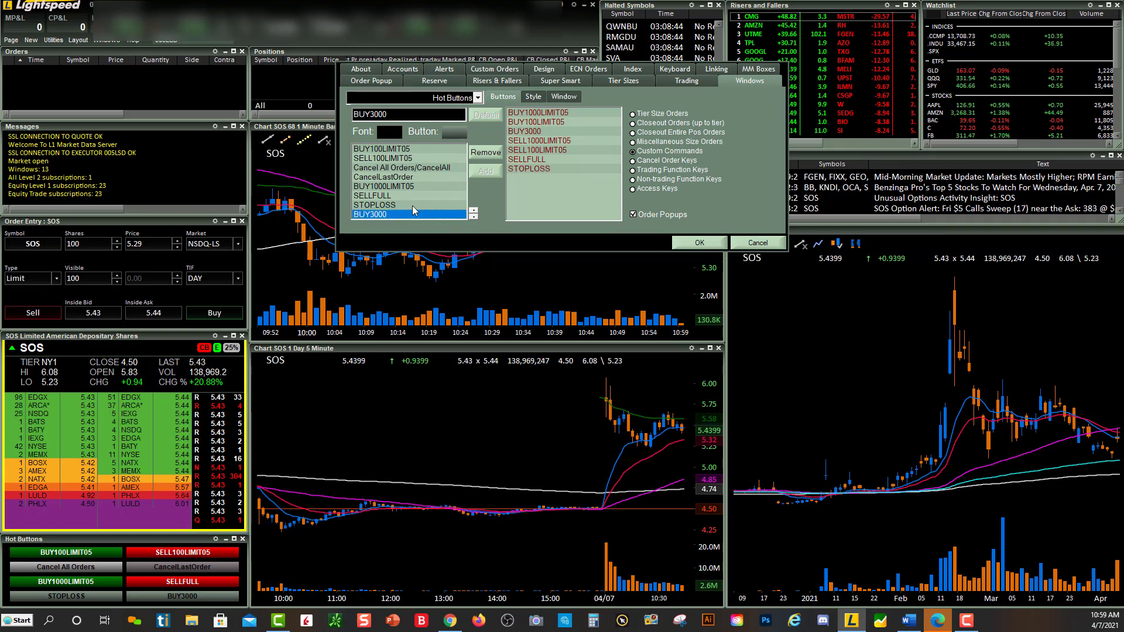
click(485, 152)
click(698, 242)
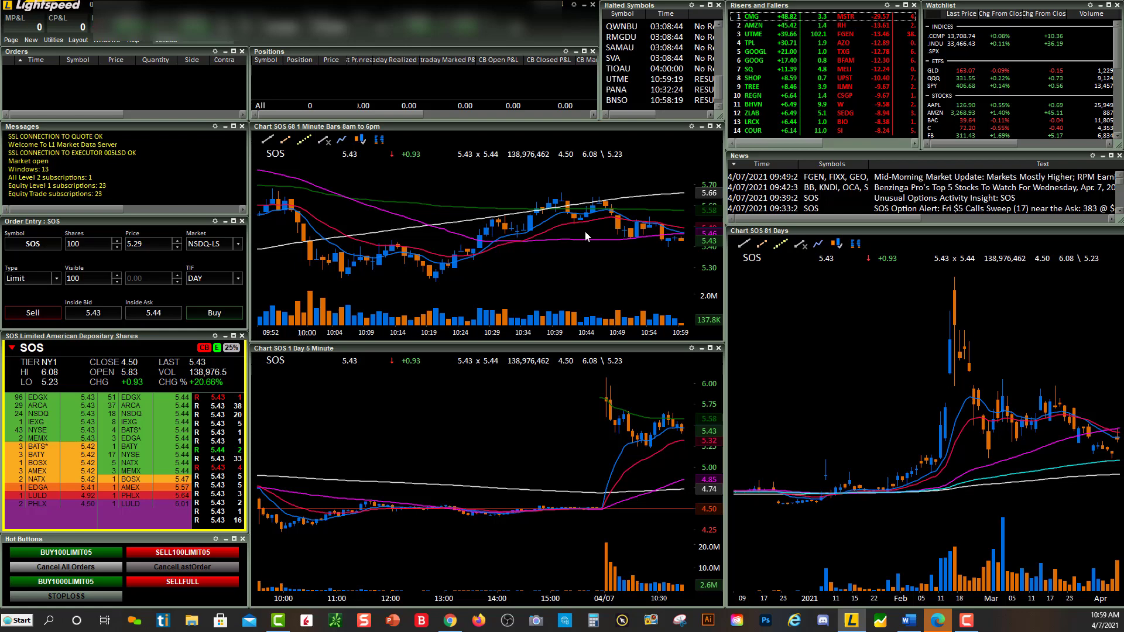